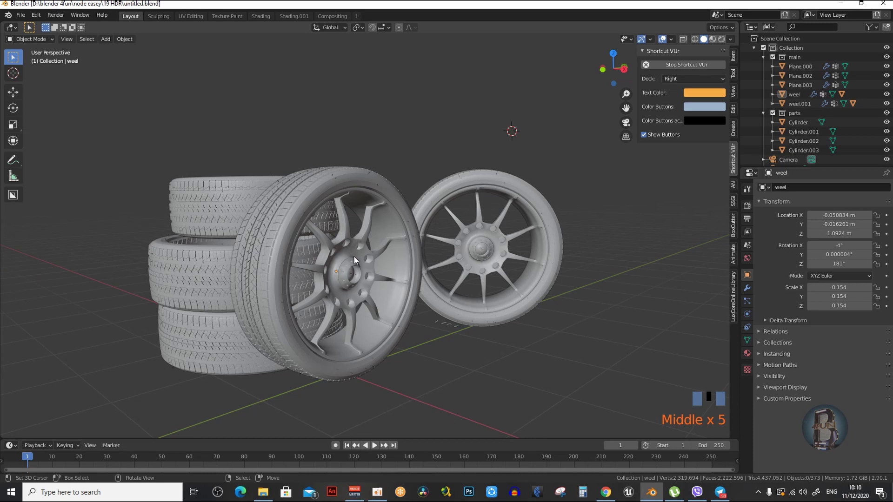
Step: Switch to the Shading workspace to show the rubber material's node tree above a wheel preview
{"action": "middle_click_drag", "start_coordinate": [354, 260], "coordinate": [344, 258]}
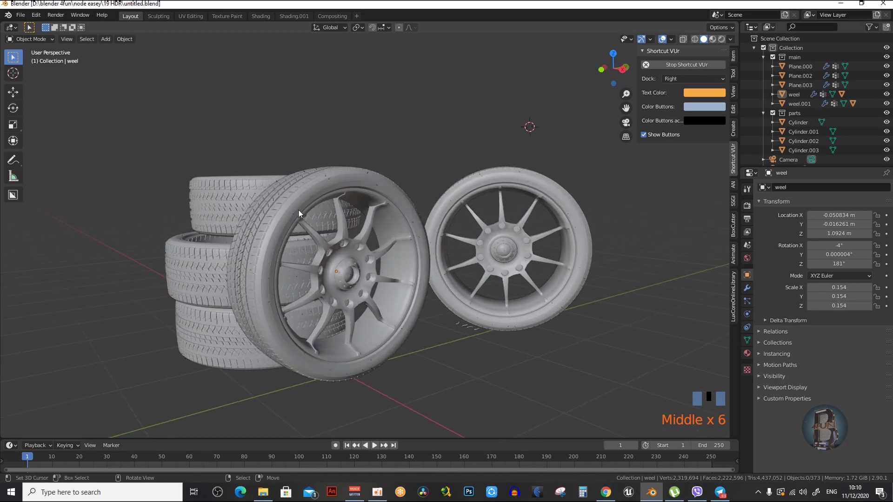
{"action": "left_click", "coordinate": [256, 17]}
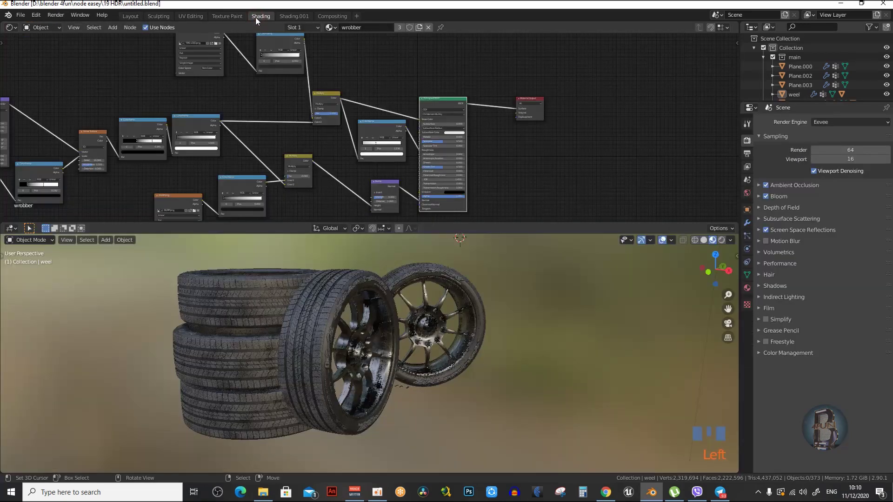
Step: Set the viewport to Rendered shading and hide the VoiceMeeter window covering Blender
{"action": "middle_click_drag", "start_coordinate": [358, 316], "coordinate": [353, 318]}
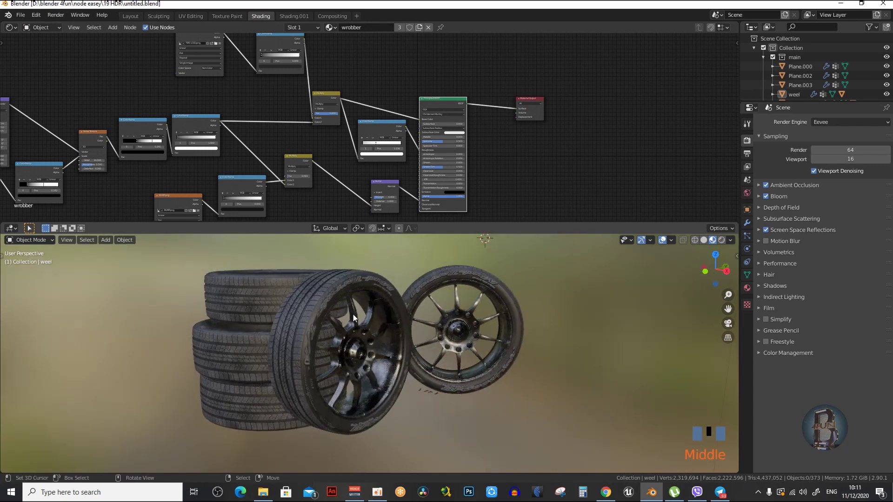
{"action": "left_click", "coordinate": [722, 241]}
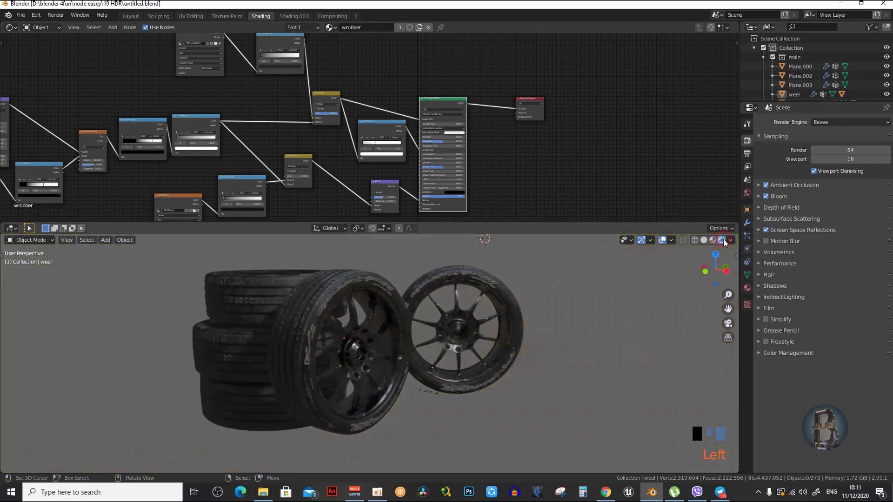
{"action": "mouse_move", "coordinate": [357, 353]}
{"action": "middle_mouse_down"}
{"action": "mouse_move", "coordinate": [381, 357]}
{"action": "mouse_move", "coordinate": [367, 360]}
{"action": "middle_mouse_up"}
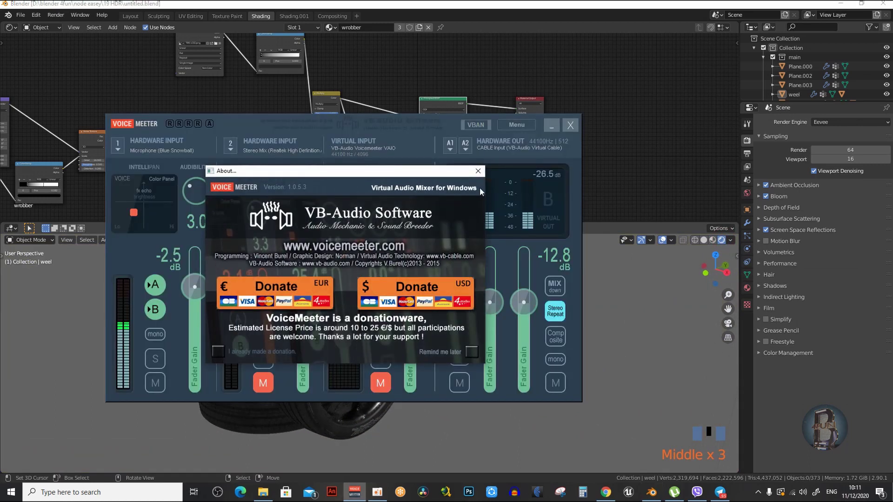
{"action": "left_click", "coordinate": [551, 125]}
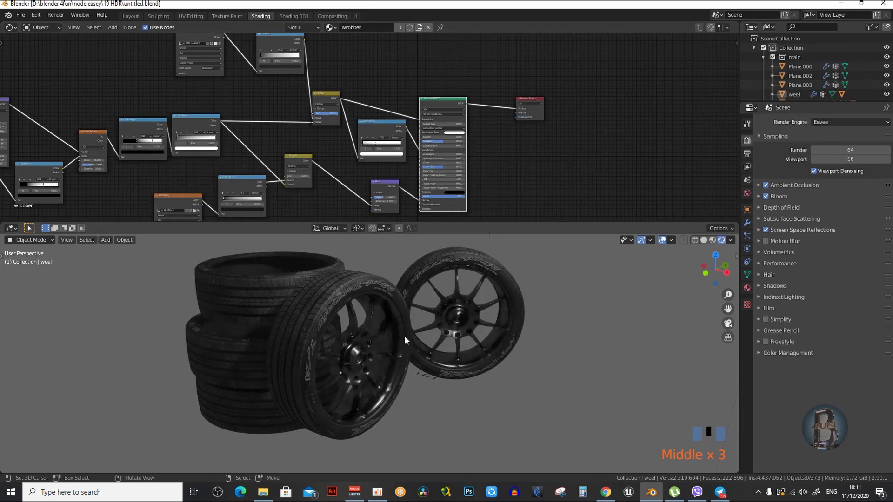
{"action": "middle_click_drag", "start_coordinate": [404, 336], "coordinate": [385, 344]}
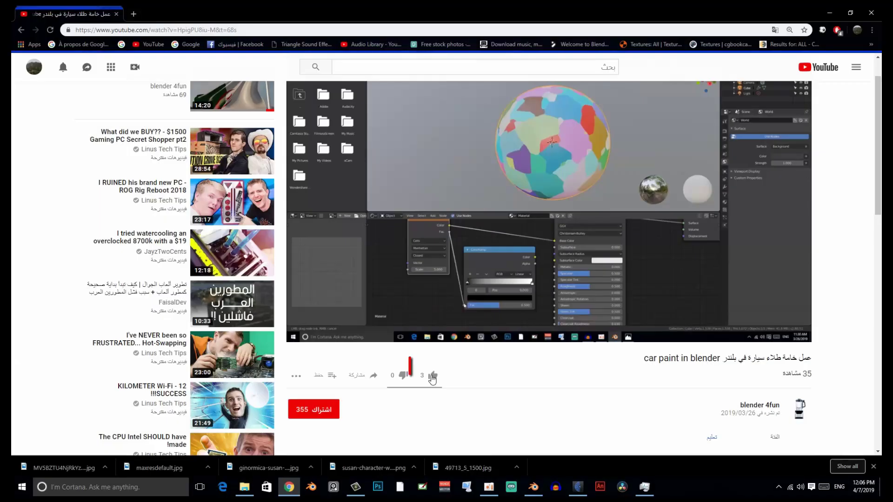
Step: Subscribe to the car paint video's channel on YouTube
{"action": "left_click", "coordinate": [334, 410]}
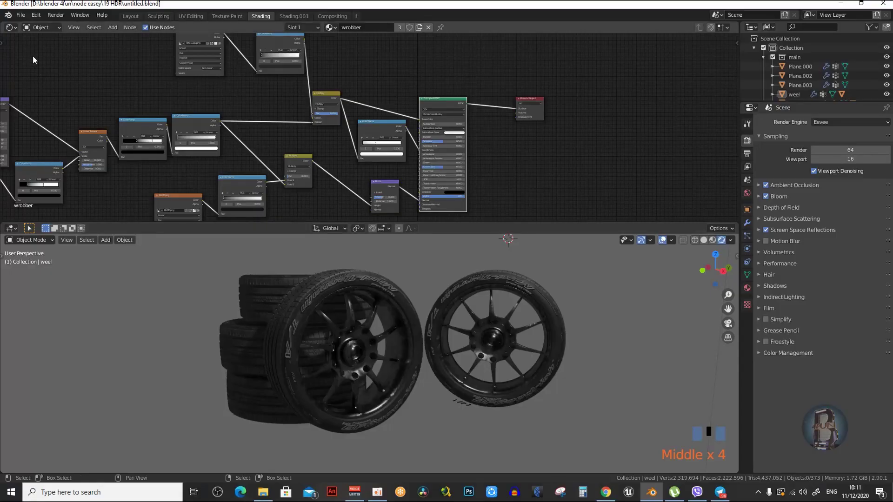
Step: Switch the Shader Editor from Object to World and select the Background node
{"action": "left_click", "coordinate": [54, 27]}
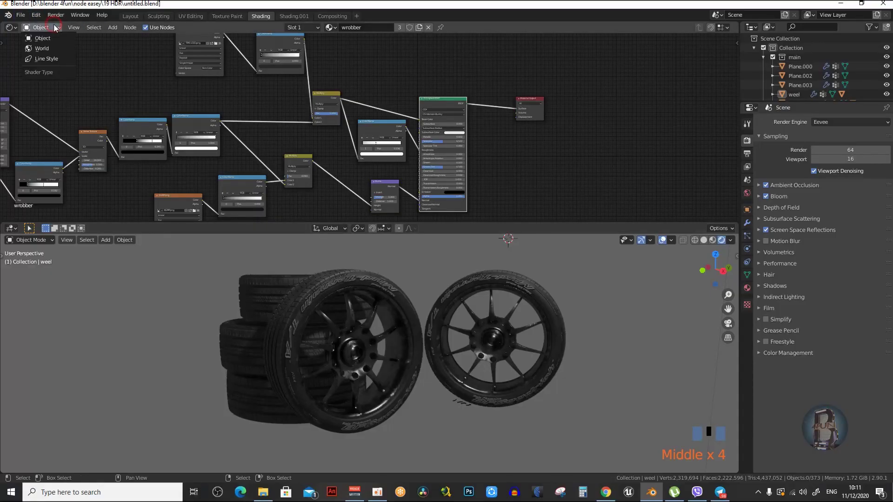
{"action": "left_click", "coordinate": [51, 48]}
{"action": "middle_click_drag", "start_coordinate": [420, 85], "coordinate": [368, 95]}
{"action": "scroll", "coordinate": [338, 97], "scroll_direction": "up", "scroll_amount": 10}
{"action": "left_click", "coordinate": [396, 120]}
{"action": "scroll", "coordinate": [335, 138], "scroll_direction": "down", "scroll_amount": 2}
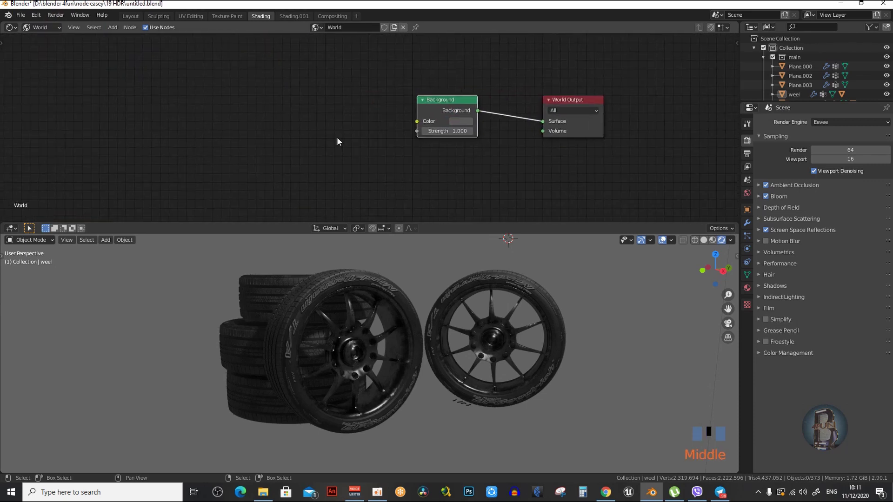
Step: Add an Environment Texture node from the Texture menu, placed left of the Background node
{"action": "key", "text": "shift+a"}
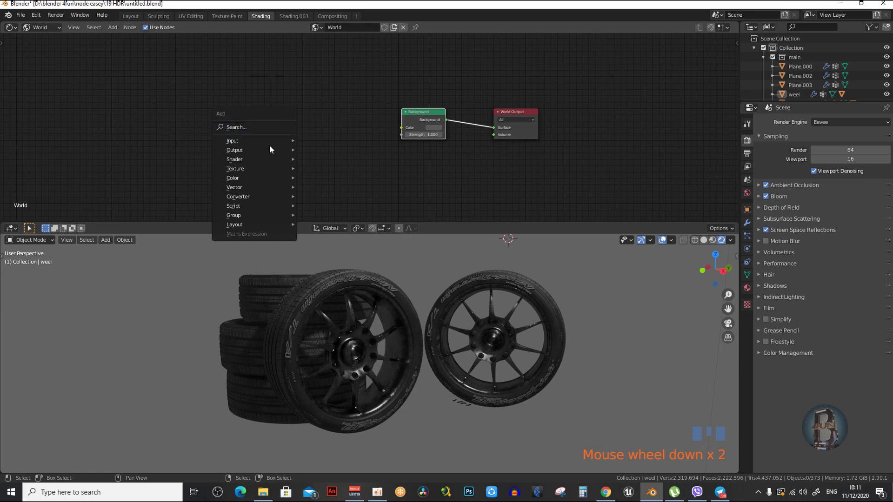
{"action": "mouse_move", "coordinate": [261, 170]}
{"action": "left_click", "coordinate": [335, 211]}
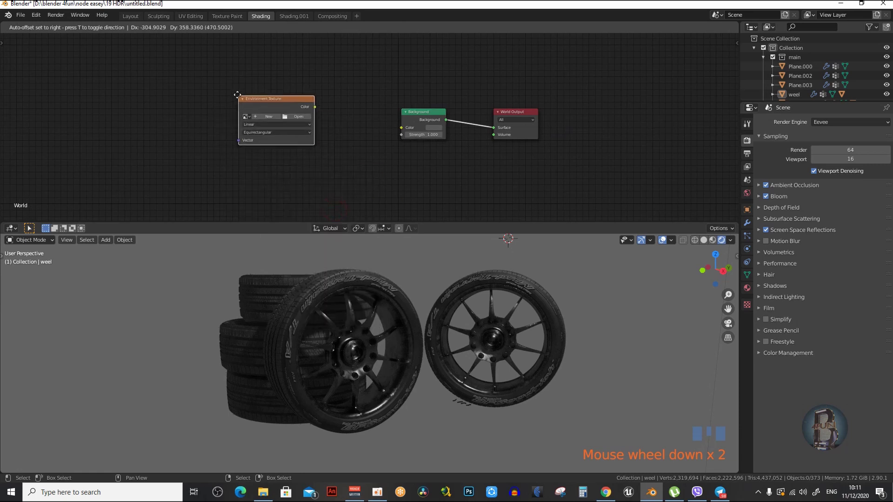
{"action": "left_click", "coordinate": [231, 101]}
{"action": "scroll", "coordinate": [290, 122], "scroll_direction": "up", "scroll_amount": 4}
{"action": "key", "text": "shift+a"}
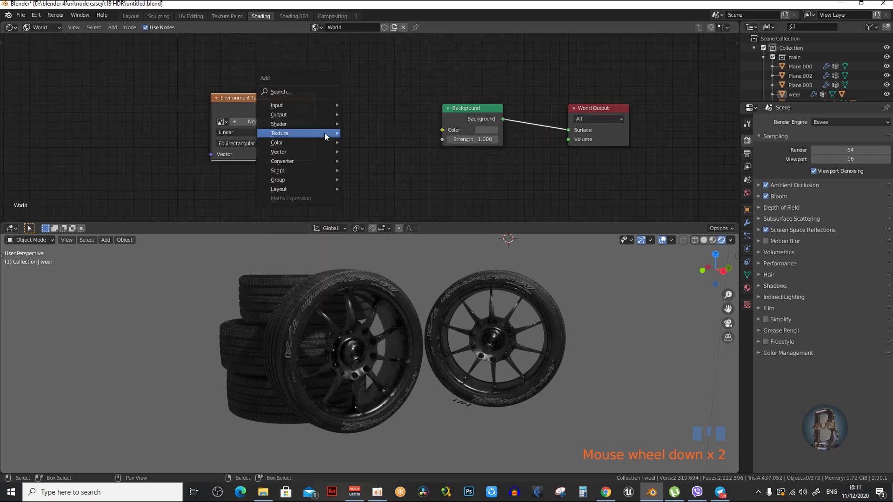
{"action": "mouse_move", "coordinate": [325, 133]}
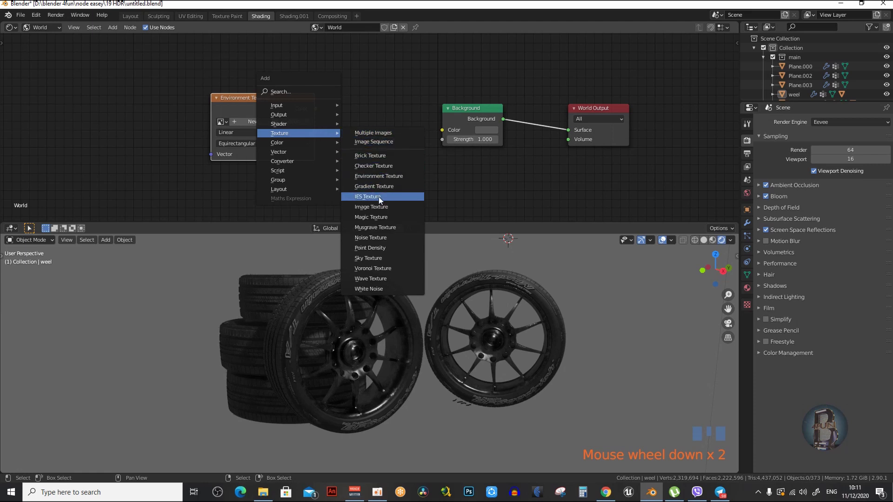
{"action": "middle_click_drag", "start_coordinate": [351, 114], "coordinate": [392, 116]}
Step: Load monte_scherbelino_8k.hdr from D:\textures\HDRI into the Environment Texture node
{"action": "left_click", "coordinate": [331, 125]}
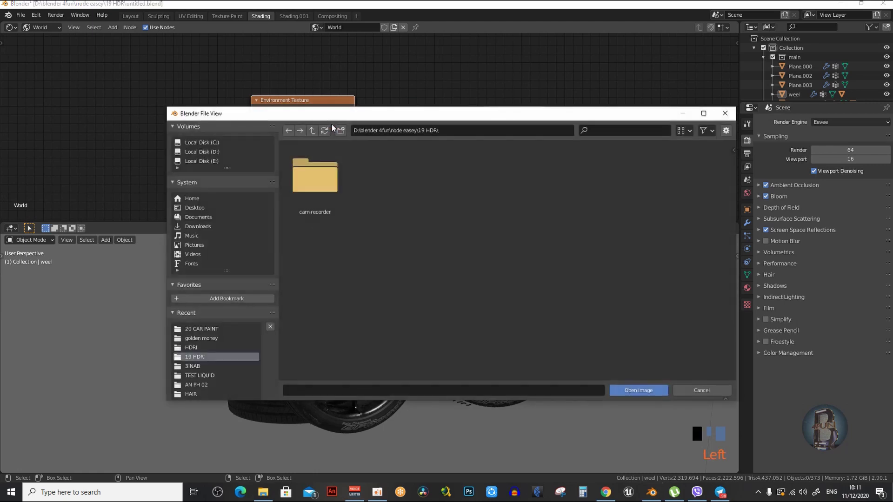
{"action": "left_click", "coordinate": [198, 152]}
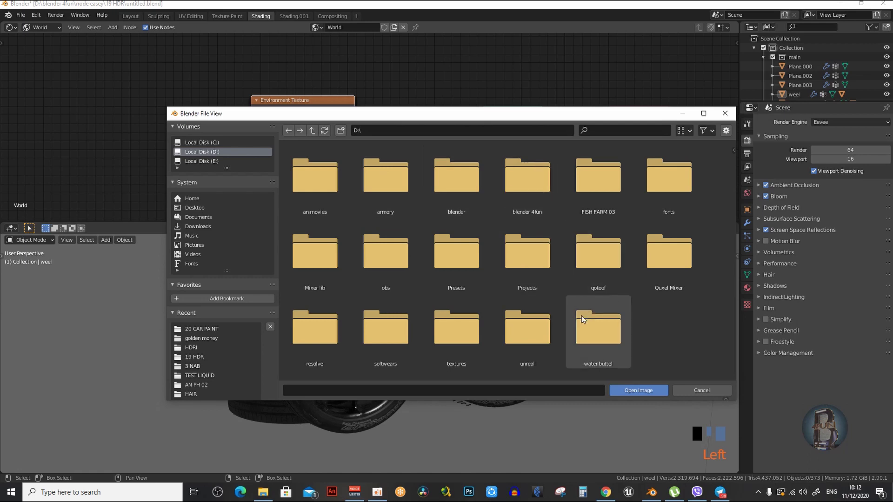
{"action": "double_click", "coordinate": [454, 339]}
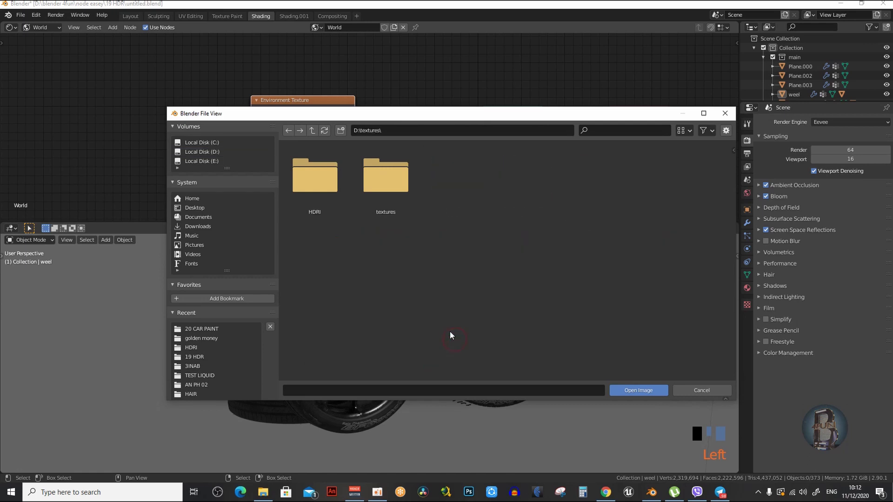
{"action": "double_click", "coordinate": [334, 193]}
{"action": "scroll", "coordinate": [511, 256], "scroll_direction": "down", "scroll_amount": 3}
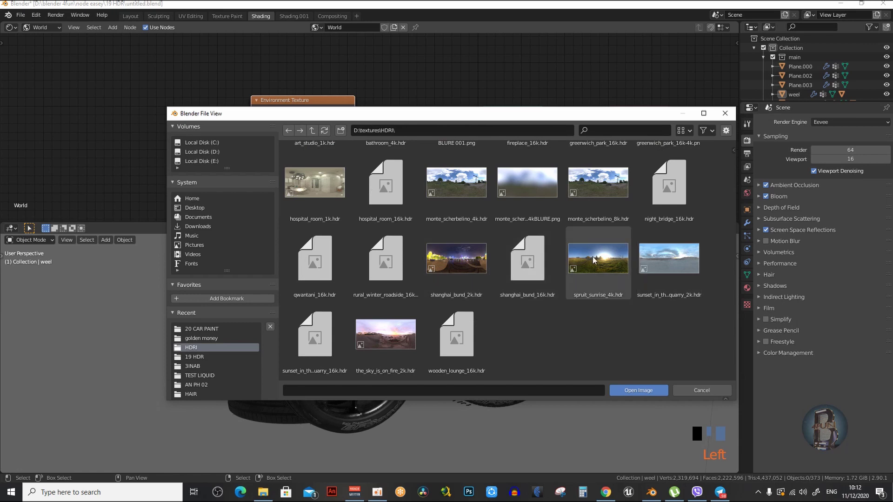
{"action": "scroll", "coordinate": [593, 257], "scroll_direction": "up", "scroll_amount": 2}
{"action": "left_click", "coordinate": [598, 224]}
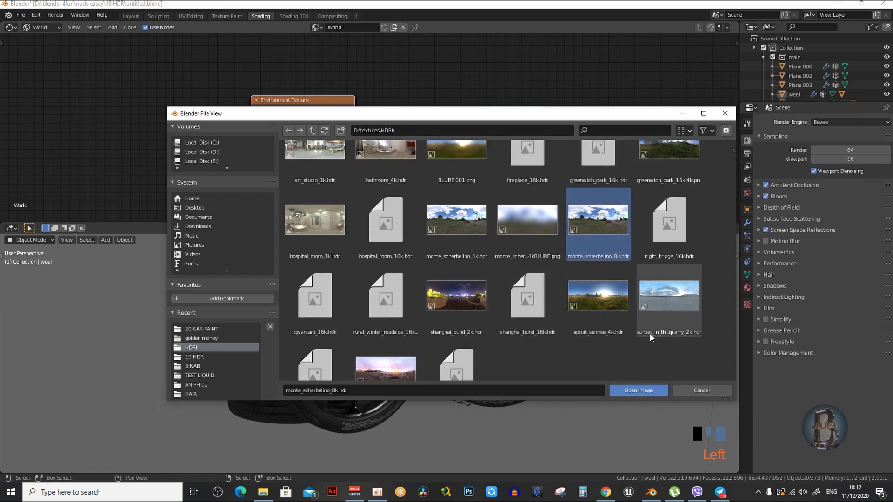
{"action": "left_click", "coordinate": [646, 387]}
{"action": "middle_click_drag", "start_coordinate": [402, 144], "coordinate": [375, 136]}
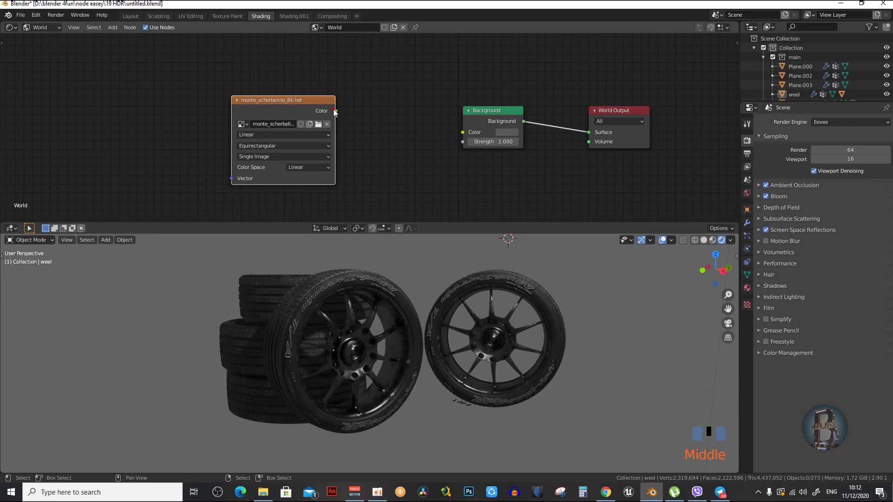
Step: Link the HDR Color to the Background Color, inspect the grassy surroundings, then unlink it
{"action": "left_click_drag", "start_coordinate": [336, 110], "coordinate": [467, 136]}
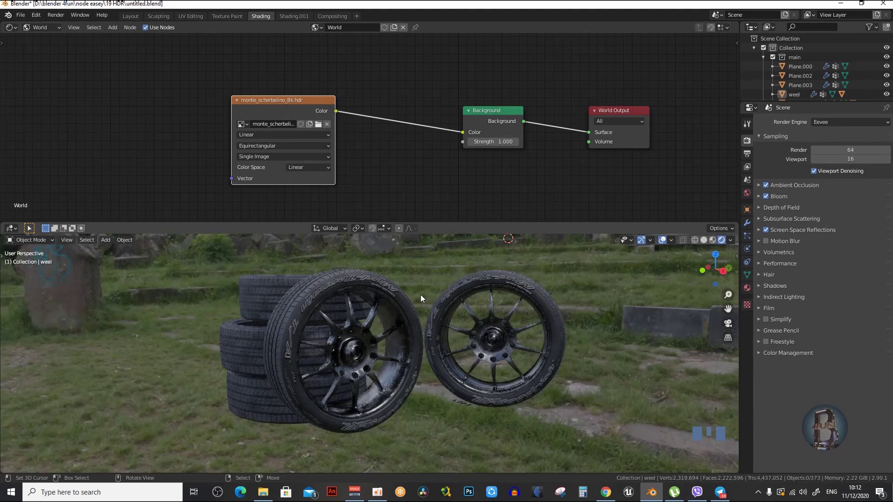
{"action": "middle_click_drag", "start_coordinate": [420, 294], "coordinate": [359, 345]}
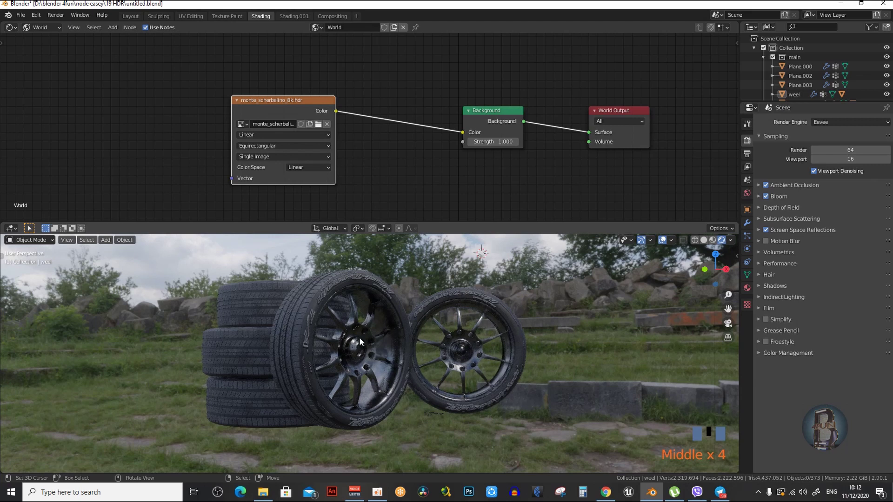
{"action": "middle_click_drag", "start_coordinate": [366, 333], "coordinate": [337, 331]}
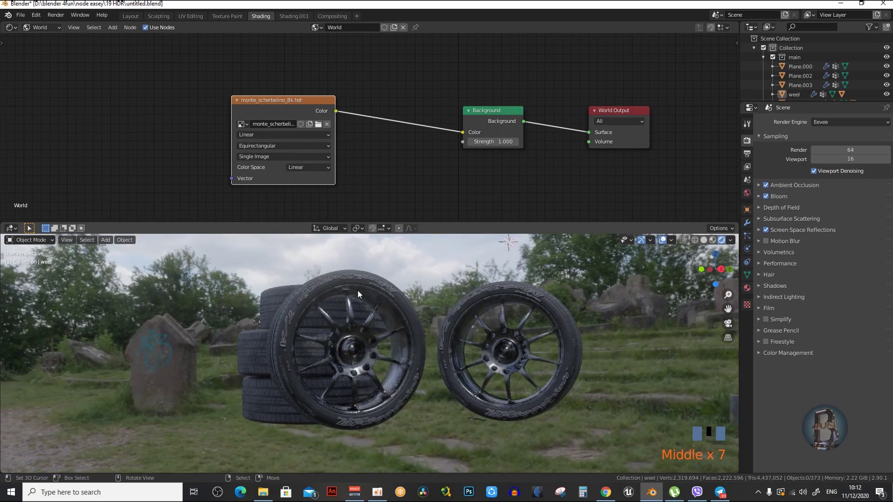
{"action": "middle_click_drag", "start_coordinate": [357, 290], "coordinate": [324, 427]}
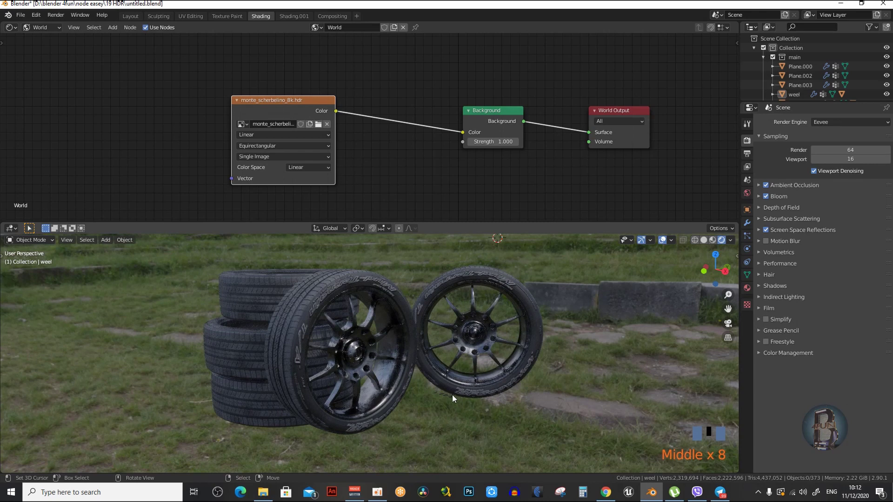
{"action": "middle_click_drag", "start_coordinate": [398, 361], "coordinate": [370, 344]}
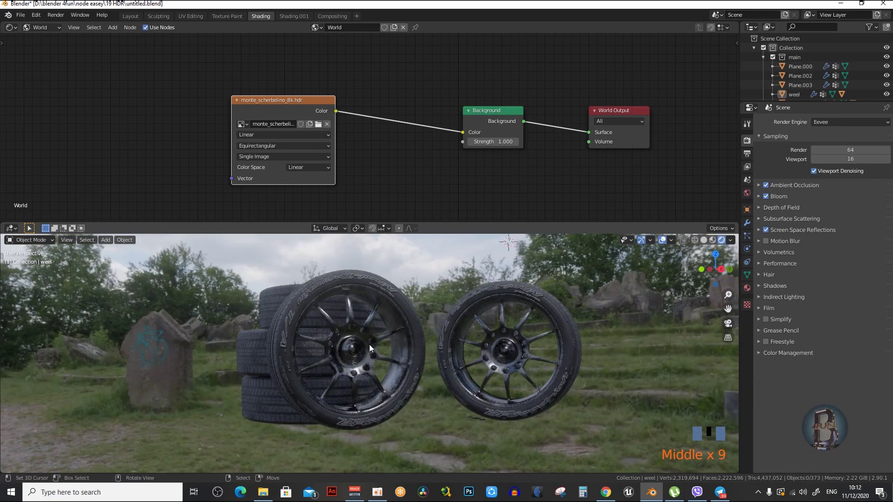
{"action": "middle_click_drag", "start_coordinate": [410, 99], "coordinate": [345, 123]}
{"action": "right_click_drag", "start_coordinate": [345, 126], "coordinate": [356, 167], "text": "ctrl"}
Step: Set the Background colour to black and view the wheels from the side
{"action": "left_click", "coordinate": [444, 158]}
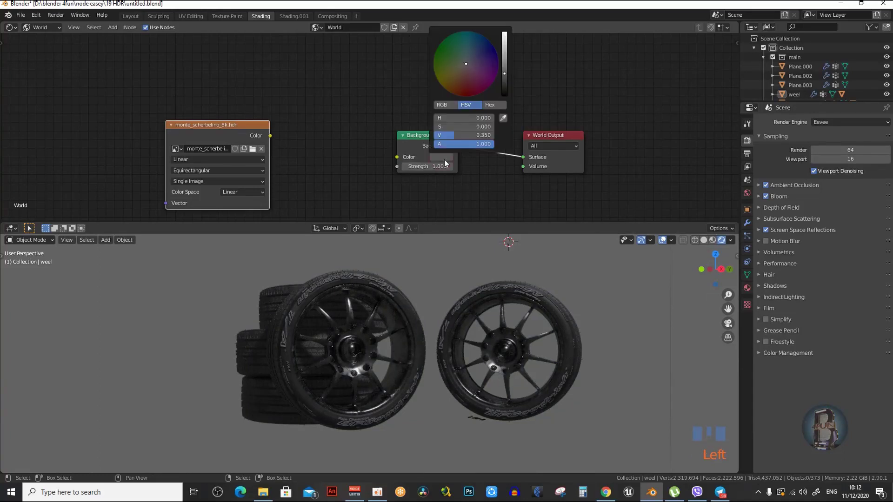
{"action": "scroll", "coordinate": [466, 80], "scroll_direction": "down", "scroll_amount": 6}
{"action": "left_click", "coordinate": [609, 75]}
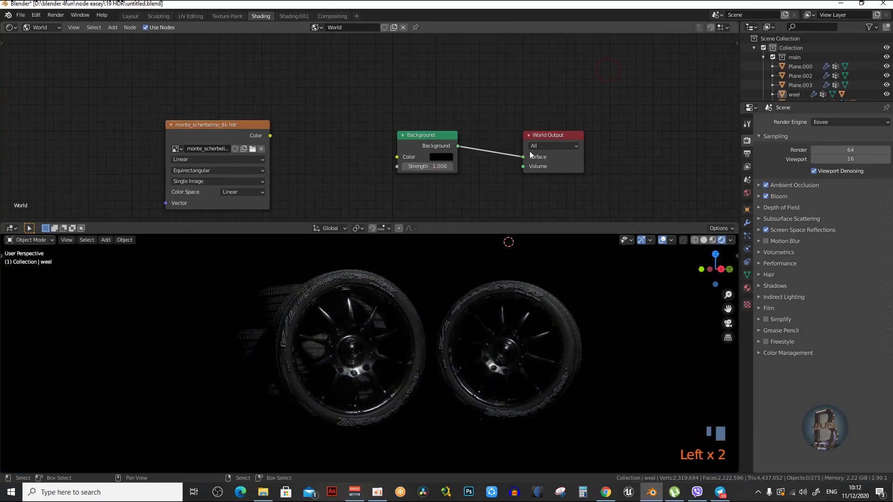
{"action": "middle_click_drag", "start_coordinate": [441, 297], "coordinate": [459, 297]}
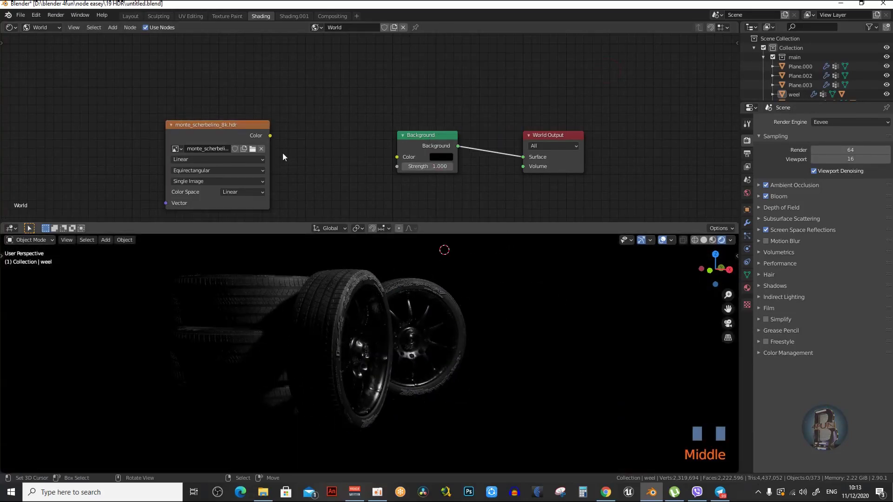
Step: Reconnect the HDR Color to the Background Color input and move the HDR node left
{"action": "left_click_drag", "start_coordinate": [270, 136], "coordinate": [397, 157]}
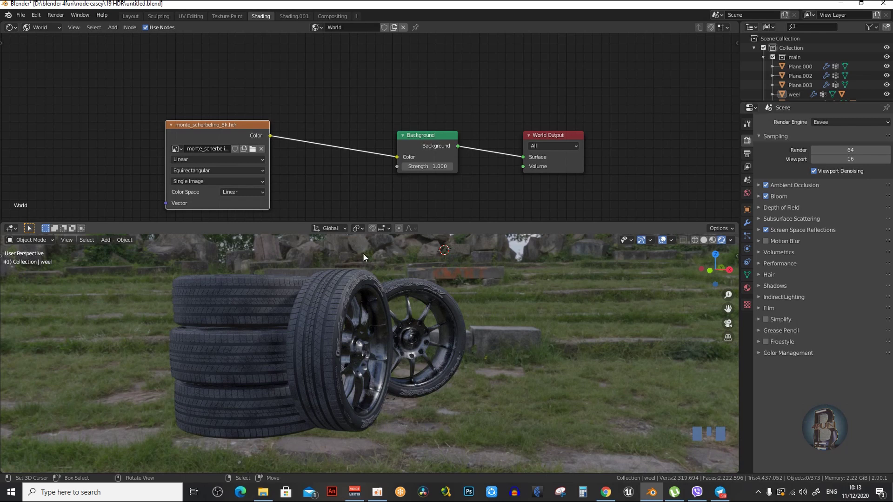
{"action": "right_click_drag", "start_coordinate": [342, 105], "coordinate": [325, 197], "text": "ctrl"}
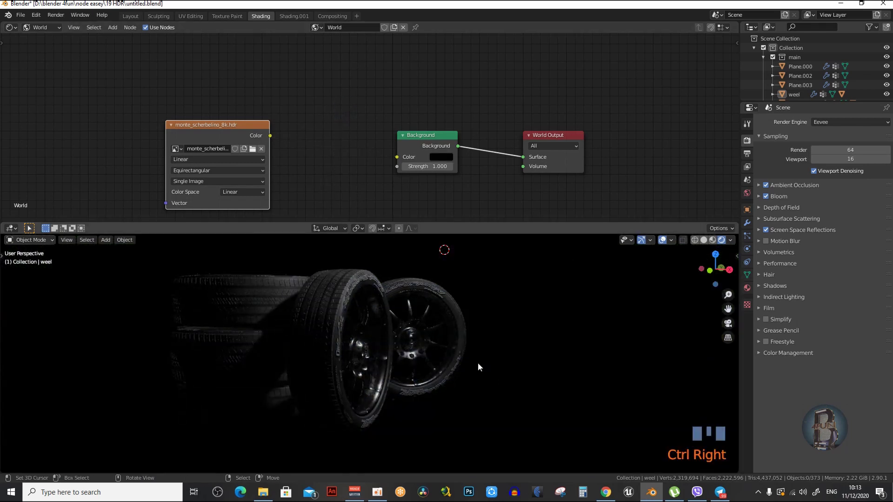
{"action": "middle_click_drag", "start_coordinate": [313, 151], "coordinate": [315, 155]}
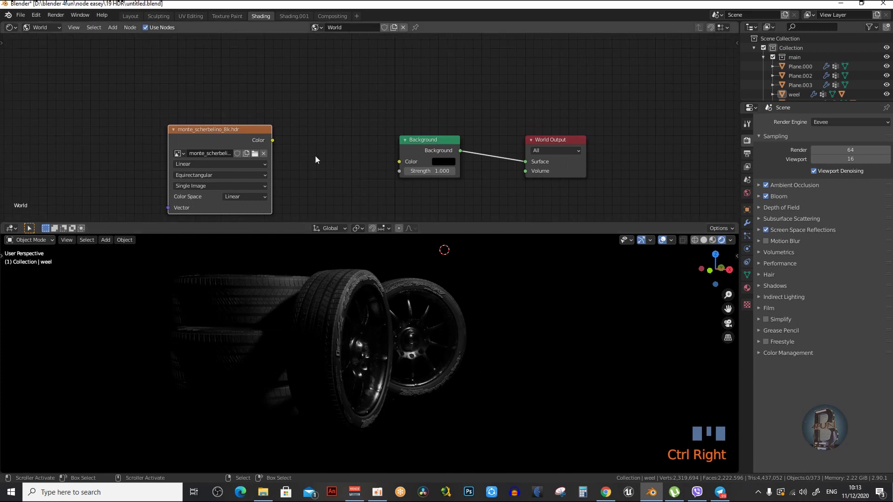
{"action": "left_click_drag", "start_coordinate": [273, 140], "coordinate": [134, 133]}
{"action": "middle_click_drag", "start_coordinate": [329, 167], "coordinate": [341, 158]}
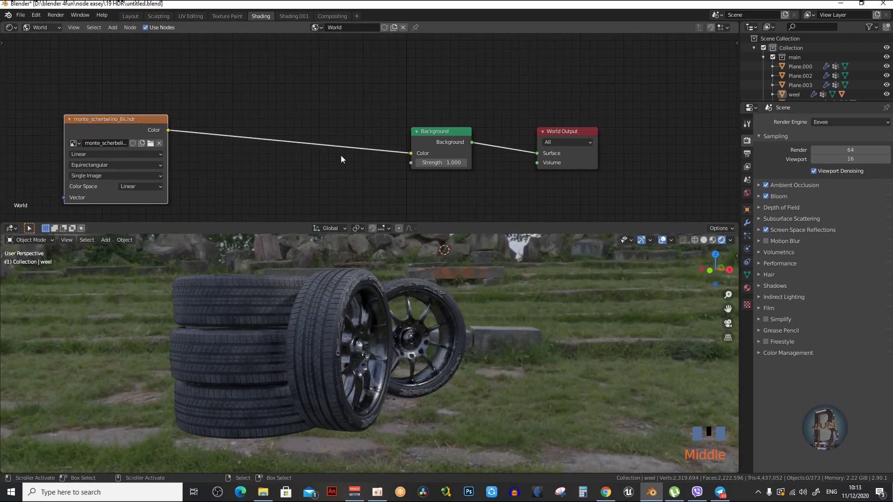
Step: Add a MixRGB node and link the HDR Color into its Color1 input
{"action": "key", "text": "shift+a"}
{"action": "mouse_move", "coordinate": [322, 164]}
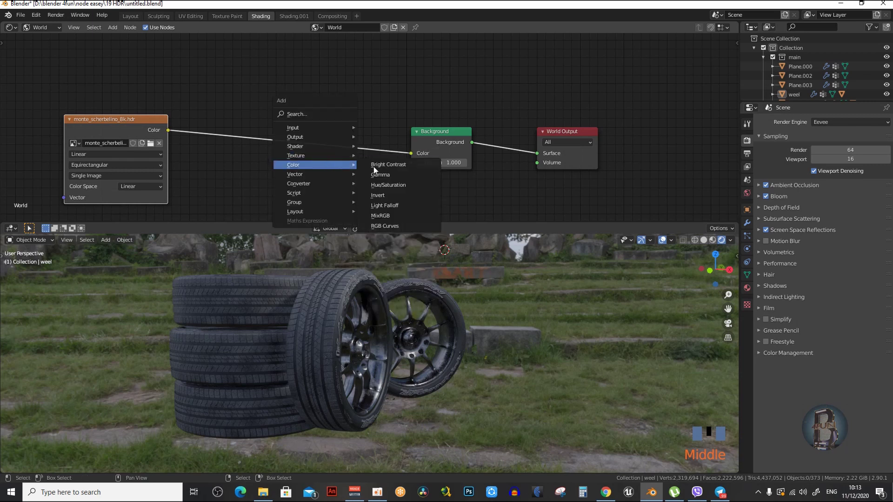
{"action": "left_click", "coordinate": [379, 215]}
{"action": "left_click", "coordinate": [312, 165]}
{"action": "middle_click_drag", "start_coordinate": [219, 162], "coordinate": [228, 110]}
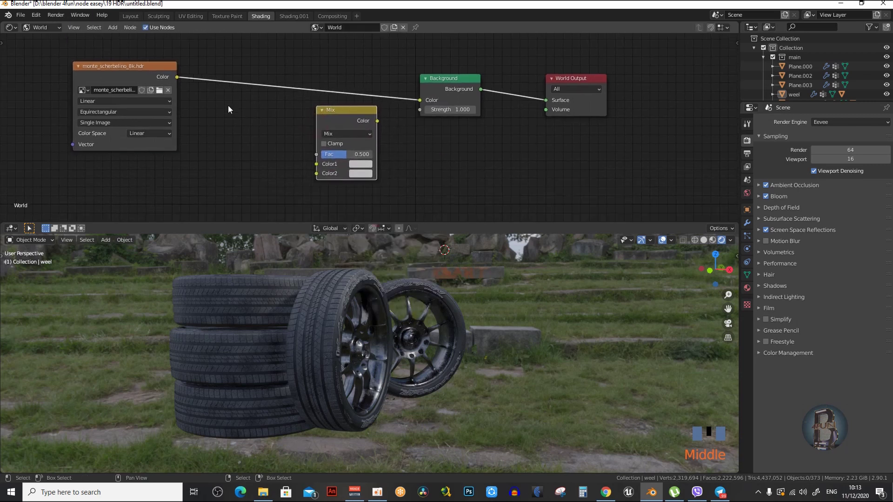
{"action": "left_click_drag", "start_coordinate": [177, 76], "coordinate": [317, 164]}
Step: Make Color2 black, feed the Mix output into Background Color, and set Fac to 1.000
{"action": "left_click", "coordinate": [364, 174]}
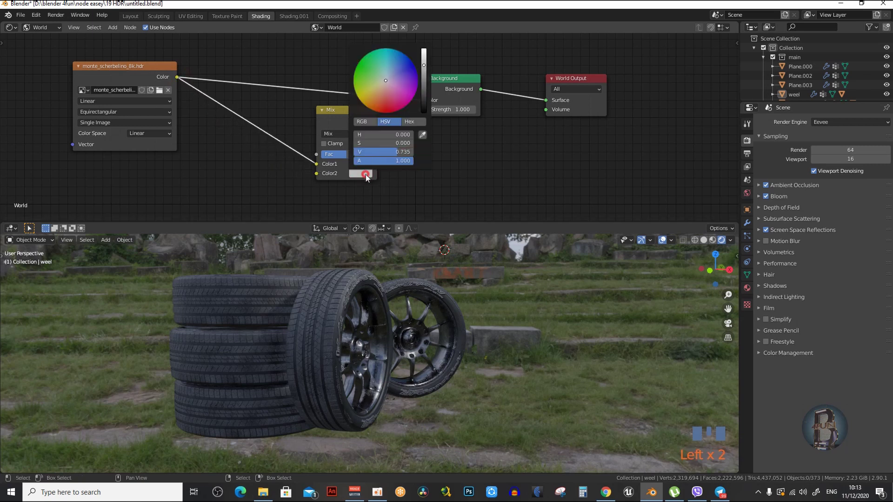
{"action": "left_click", "coordinate": [366, 174]}
{"action": "left_click", "coordinate": [366, 174]}
{"action": "scroll", "coordinate": [379, 87], "scroll_direction": "down", "scroll_amount": 8}
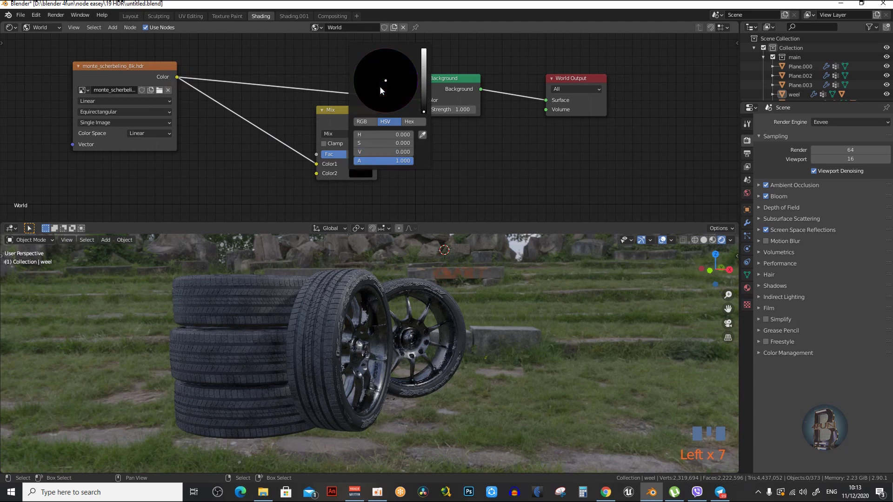
{"action": "middle_click_drag", "start_coordinate": [430, 170], "coordinate": [463, 181]}
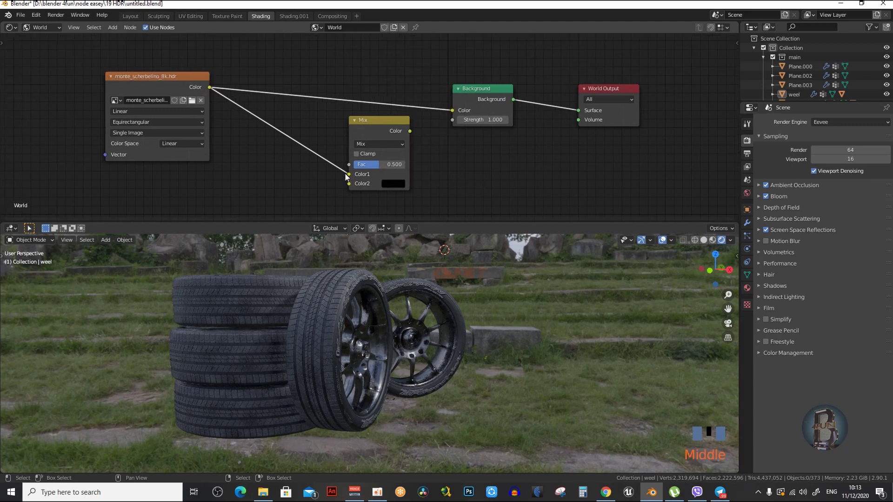
{"action": "scroll", "coordinate": [347, 174], "scroll_direction": "up", "scroll_amount": 4}
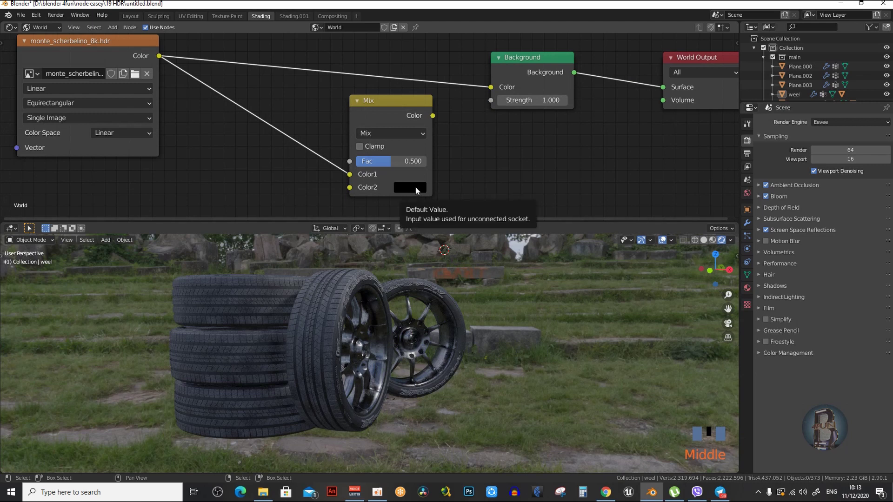
{"action": "left_click_drag", "start_coordinate": [432, 116], "coordinate": [491, 86]}
{"action": "left_click_drag", "start_coordinate": [386, 161], "coordinate": [574, 277]}
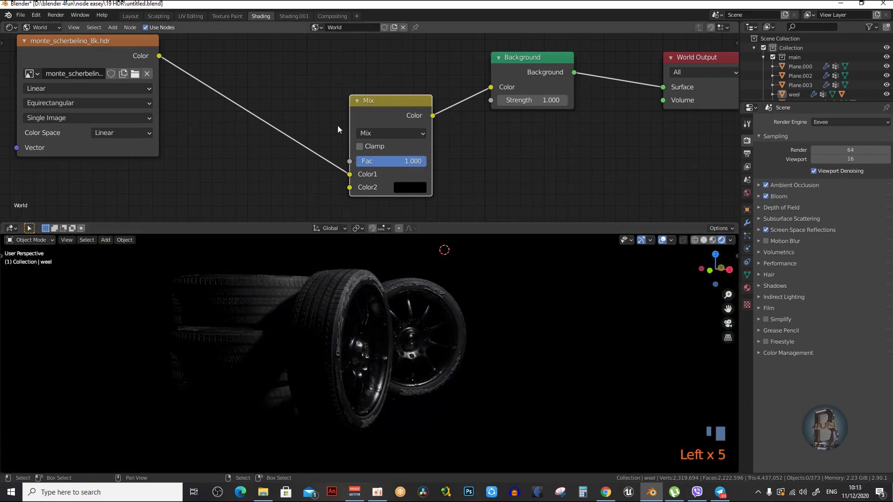
{"action": "middle_click_drag", "start_coordinate": [291, 109], "coordinate": [307, 133]}
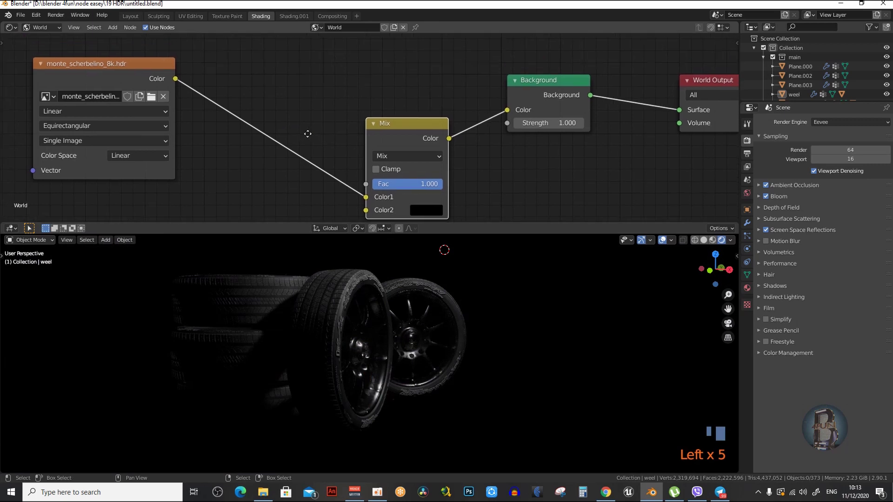
Step: Add a Light Path node from the Input menu and place it above the Environment Texture node
{"action": "scroll", "coordinate": [323, 70], "scroll_direction": "down", "scroll_amount": 3}
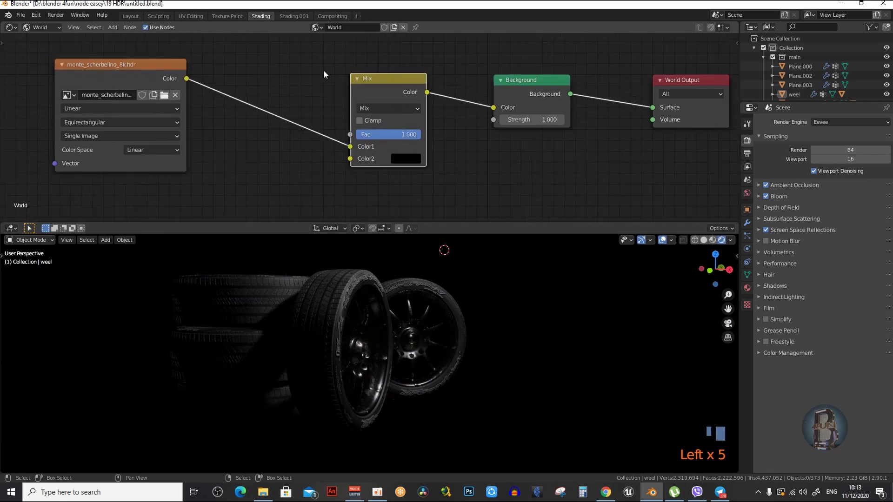
{"action": "middle_click_drag", "start_coordinate": [319, 71], "coordinate": [336, 129]}
{"action": "key", "text": "shift+a"}
{"action": "mouse_move", "coordinate": [305, 102]}
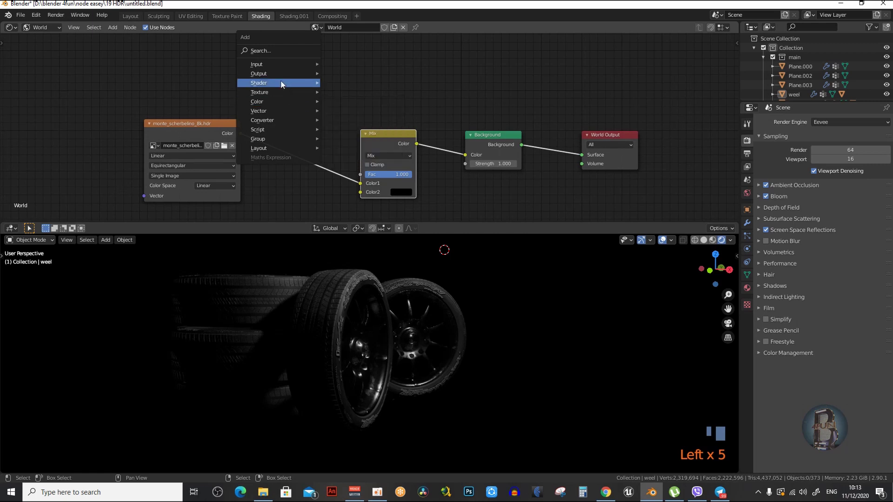
{"action": "mouse_move", "coordinate": [286, 64]}
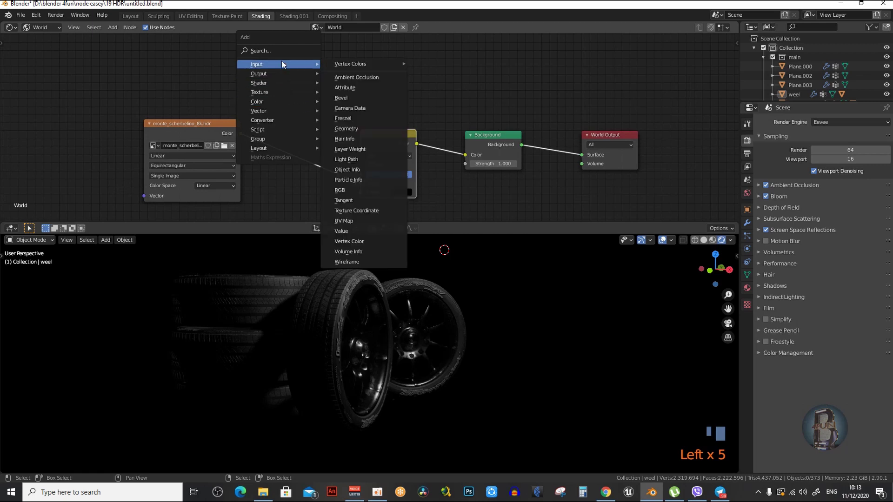
{"action": "left_click", "coordinate": [356, 159]}
{"action": "scroll", "coordinate": [394, 150], "scroll_direction": "down", "scroll_amount": 6}
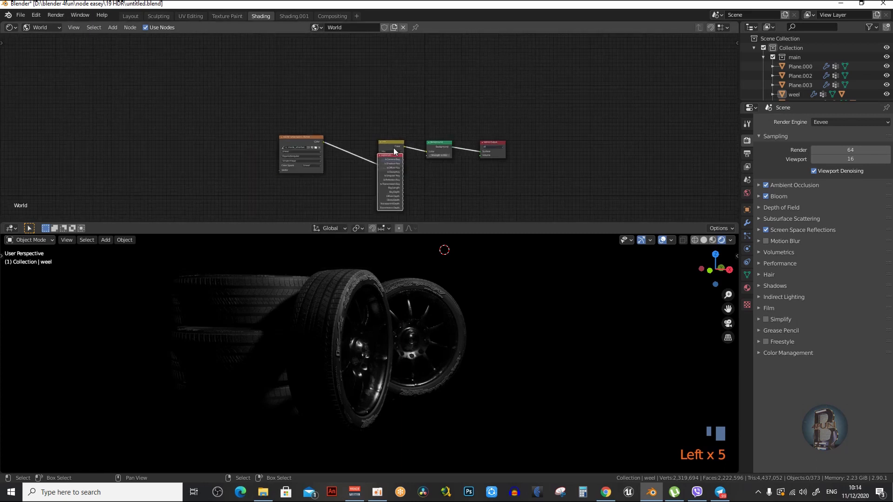
{"action": "left_click_drag", "start_coordinate": [393, 166], "coordinate": [305, 78]}
{"action": "scroll", "coordinate": [305, 77], "scroll_direction": "up", "scroll_amount": 5}
{"action": "scroll", "coordinate": [305, 78], "scroll_direction": "up", "scroll_amount": 4}
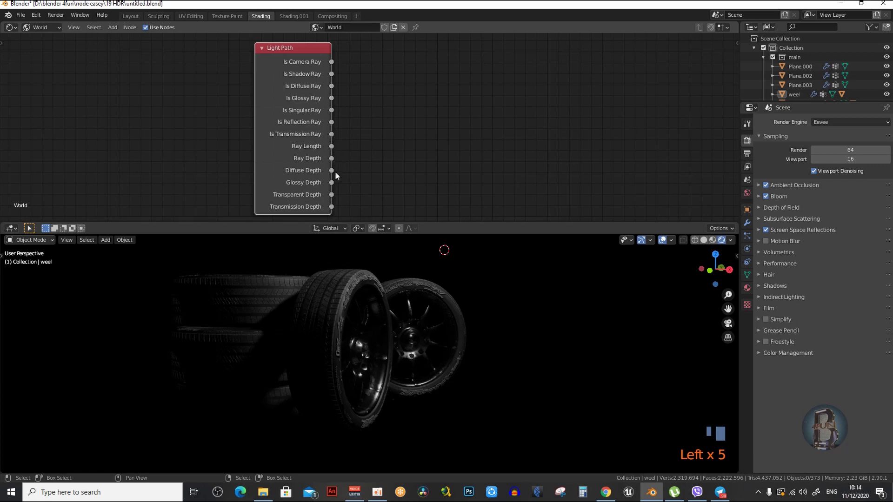
{"action": "middle_click_drag", "start_coordinate": [337, 174], "coordinate": [325, 147]}
{"action": "scroll", "coordinate": [353, 158], "scroll_direction": "down", "scroll_amount": 5}
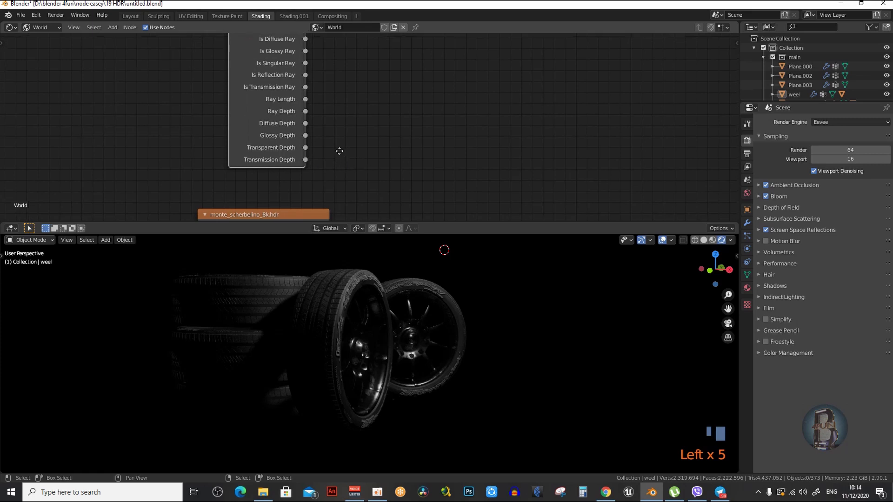
Step: Connect the Light Path node's Is Camera Ray output to the Mix node's Fac input
{"action": "middle_click_drag", "start_coordinate": [326, 136], "coordinate": [282, 115]}
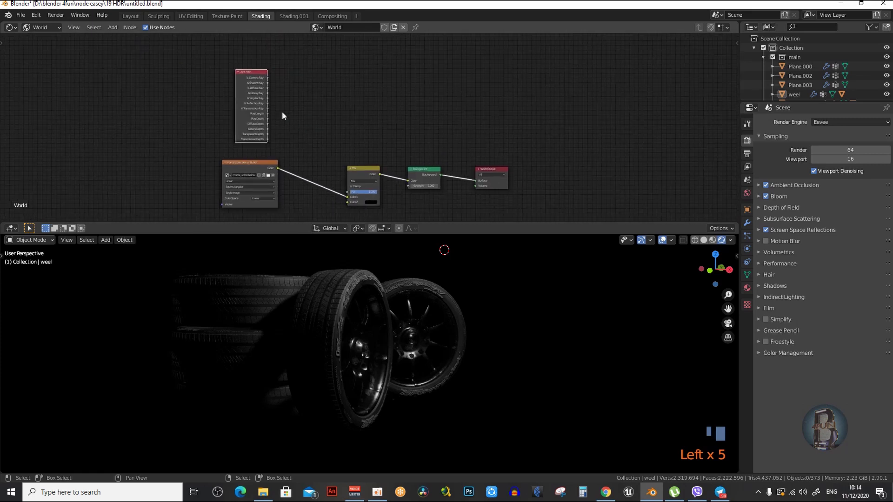
{"action": "left_click_drag", "start_coordinate": [268, 78], "coordinate": [348, 192]}
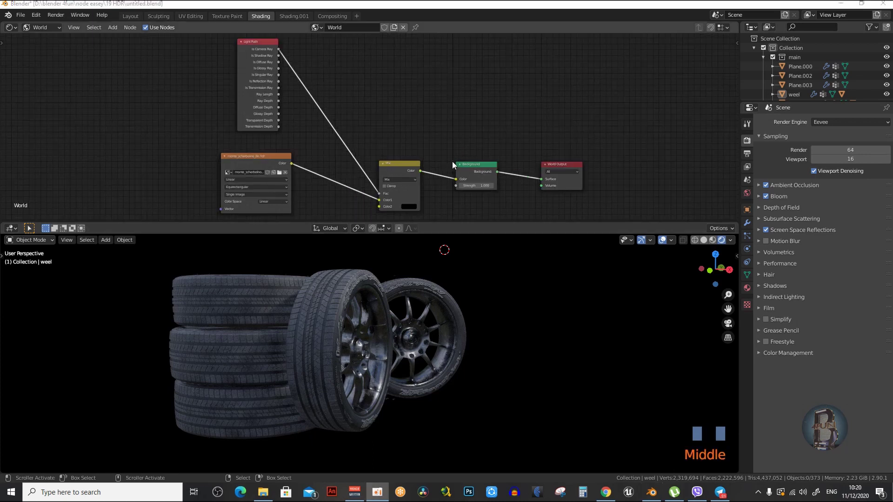
{"action": "middle_click_drag", "start_coordinate": [452, 161], "coordinate": [443, 156]}
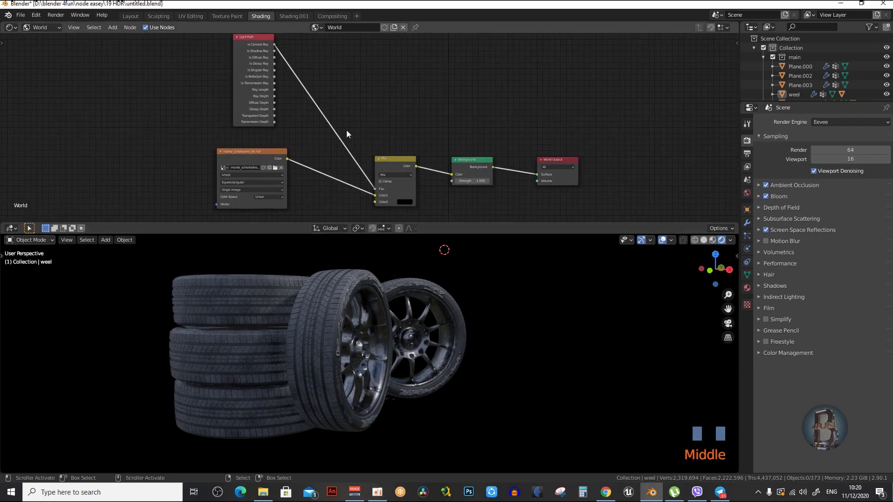
{"action": "middle_click_drag", "start_coordinate": [327, 128], "coordinate": [343, 128]}
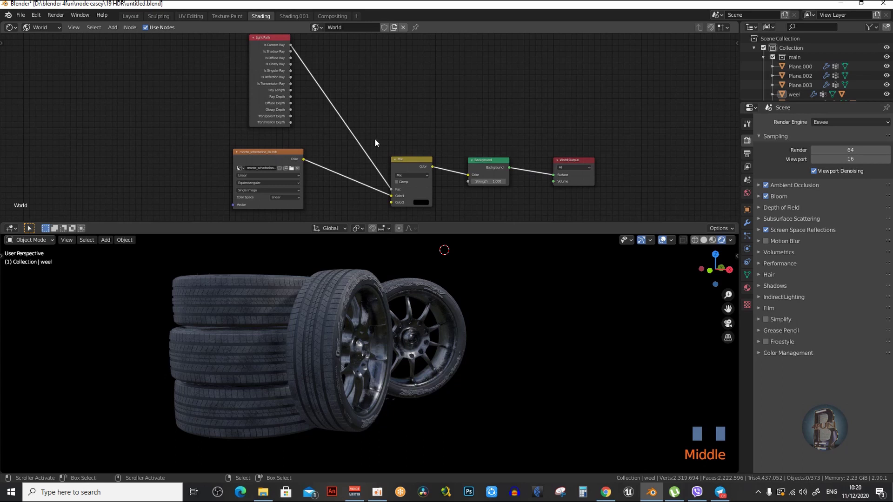
{"action": "middle_click_drag", "start_coordinate": [397, 140], "coordinate": [380, 139]}
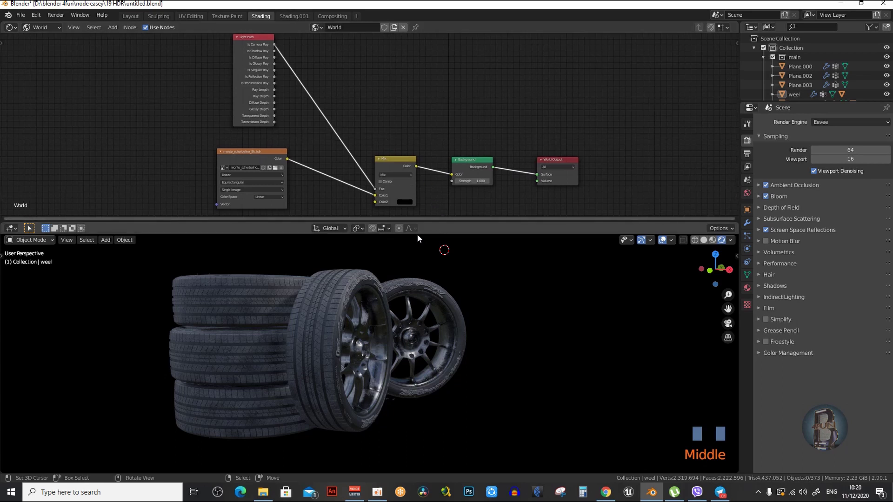
Step: Discard the unsaved tyre scene and load a new General file showing the default cube
{"action": "key", "text": "ctrl+n"}
{"action": "left_click", "coordinate": [389, 113]}
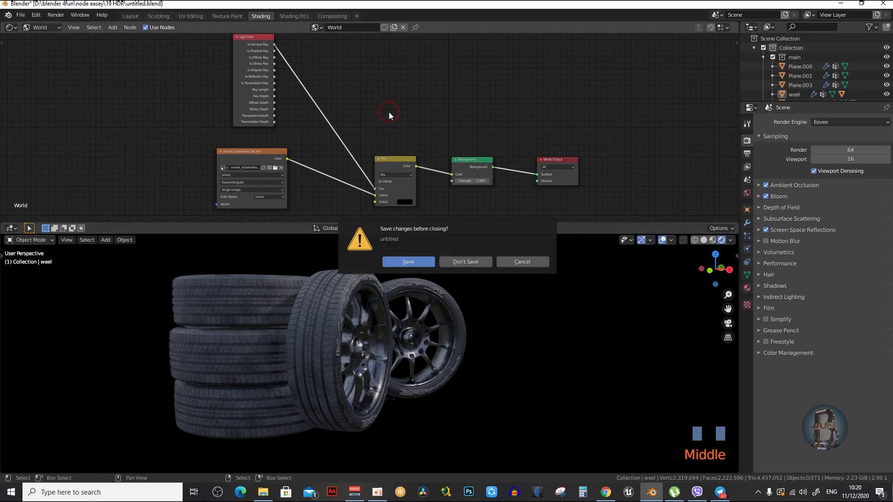
{"action": "left_click", "coordinate": [466, 261]}
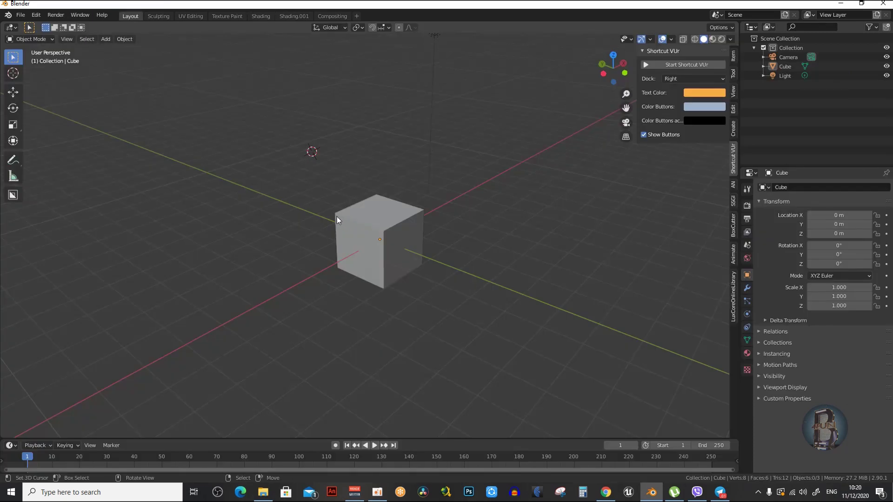
{"action": "middle_click_drag", "start_coordinate": [337, 220], "coordinate": [392, 219]}
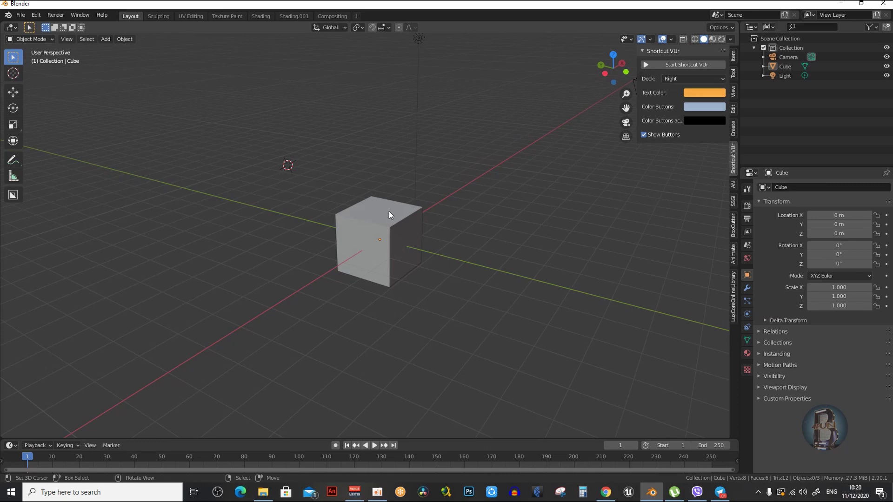
Step: Switch to the Shading workspace and display the World node tree
{"action": "left_click", "coordinate": [261, 16]}
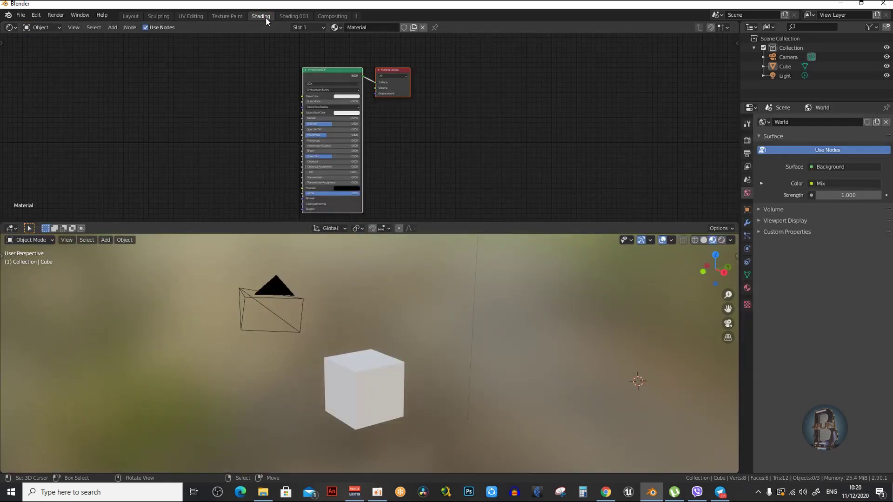
{"action": "middle_click_drag", "start_coordinate": [381, 150], "coordinate": [391, 149]}
{"action": "left_click", "coordinate": [43, 27]}
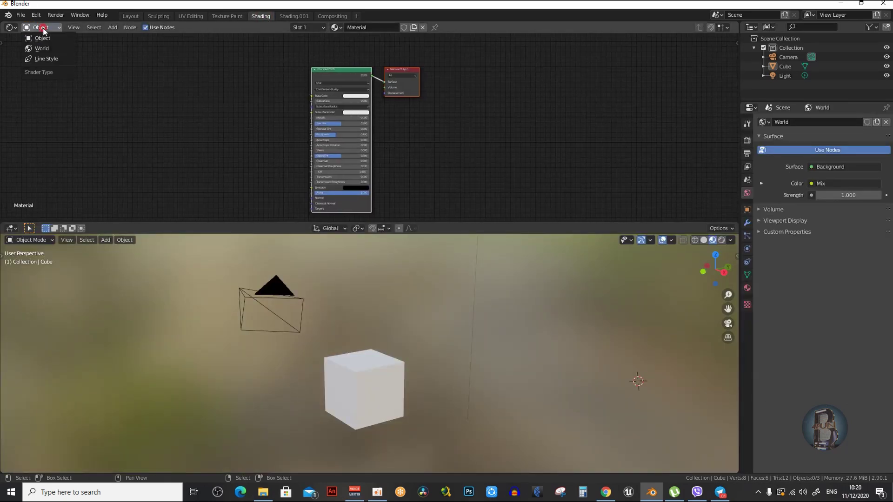
{"action": "left_click", "coordinate": [40, 50]}
Step: Pan around the world tree, selecting the Light Path, texture and Mix nodes
{"action": "middle_click_drag", "start_coordinate": [51, 51], "coordinate": [63, 116]}
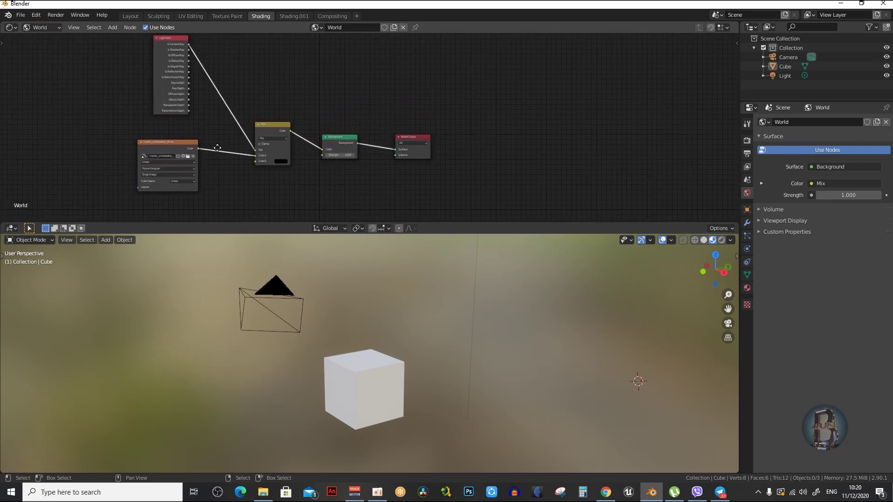
{"action": "left_click_drag", "start_coordinate": [115, 56], "coordinate": [301, 214]}
{"action": "middle_click_drag", "start_coordinate": [286, 175], "coordinate": [351, 168]}
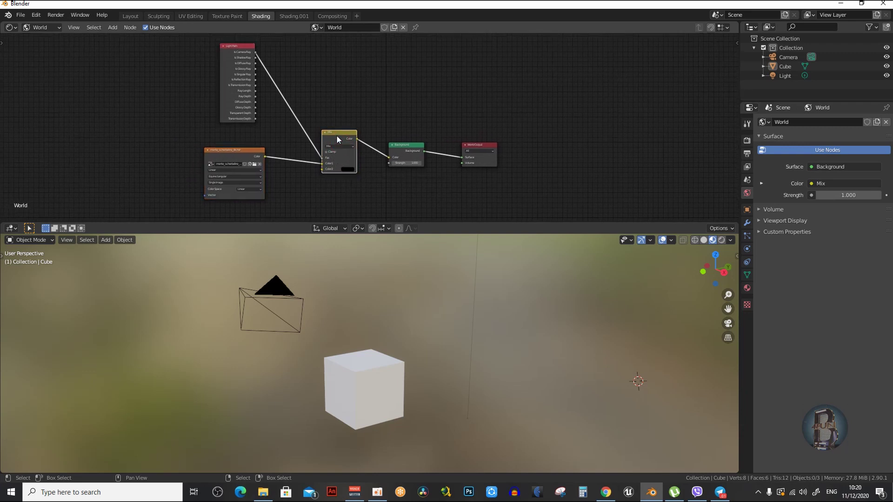
{"action": "left_click_drag", "start_coordinate": [337, 136], "coordinate": [339, 131]}
{"action": "middle_click_drag", "start_coordinate": [321, 146], "coordinate": [394, 155]}
{"action": "scroll", "coordinate": [275, 139], "scroll_direction": "up", "scroll_amount": 4}
{"action": "left_click", "coordinate": [273, 134]}
Step: Inspect the Light Path, Background and World Output nodes across the world tree
{"action": "middle_click_drag", "start_coordinate": [347, 119], "coordinate": [347, 156]}
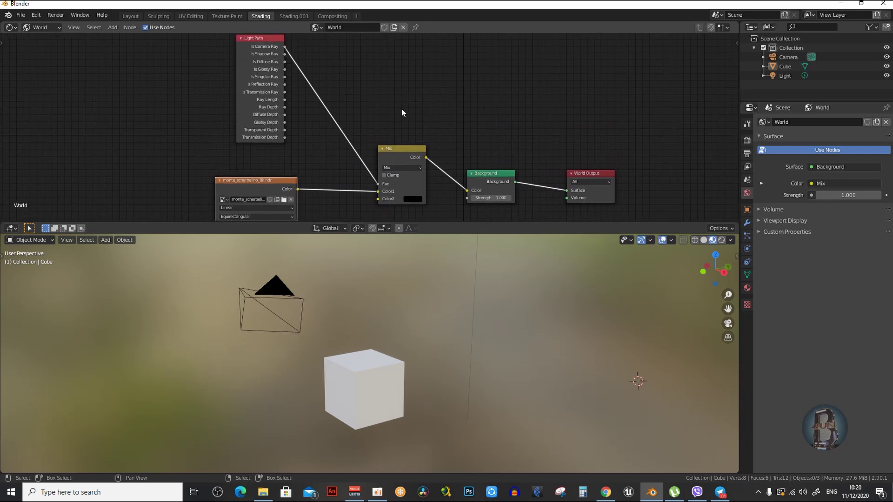
{"action": "middle_click_drag", "start_coordinate": [440, 143], "coordinate": [394, 110]}
{"action": "left_click", "coordinate": [449, 147]}
{"action": "middle_click_drag", "start_coordinate": [482, 147], "coordinate": [437, 138]}
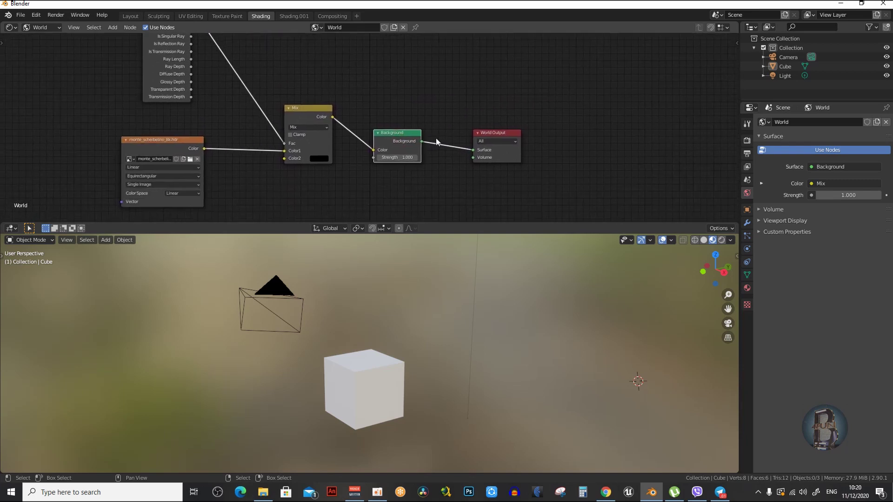
{"action": "left_click_drag", "start_coordinate": [529, 126], "coordinate": [488, 137]}
{"action": "middle_click_drag", "start_coordinate": [389, 122], "coordinate": [463, 129]}
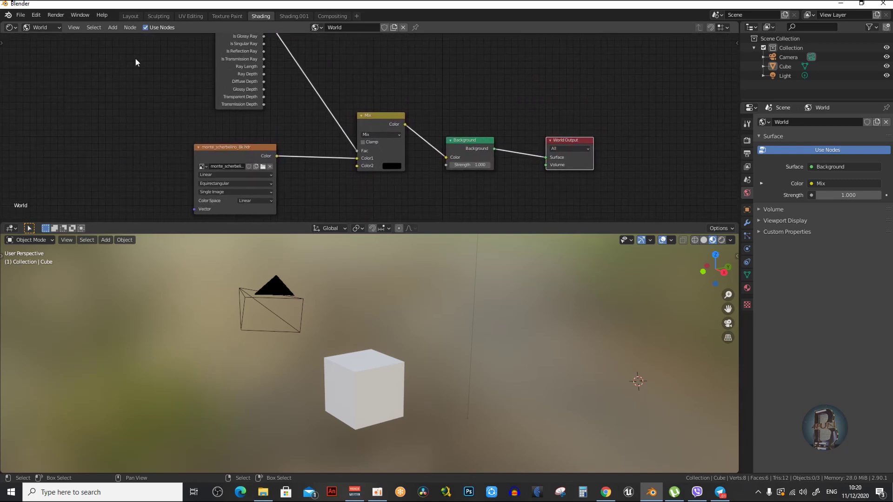
{"action": "scroll", "coordinate": [140, 64], "scroll_direction": "up", "scroll_amount": 1, "text": "shift"}
{"action": "left_click_drag", "start_coordinate": [109, 59], "coordinate": [433, 218]}
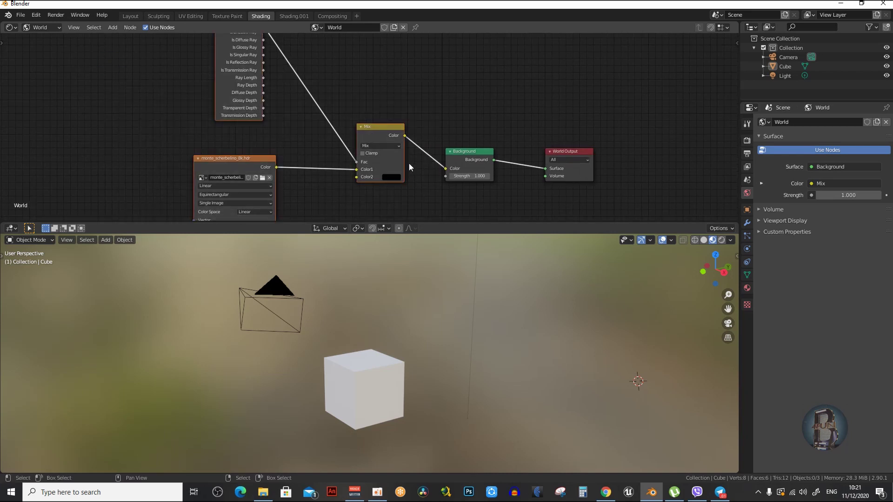
{"action": "middle_click_drag", "start_coordinate": [409, 163], "coordinate": [410, 164]}
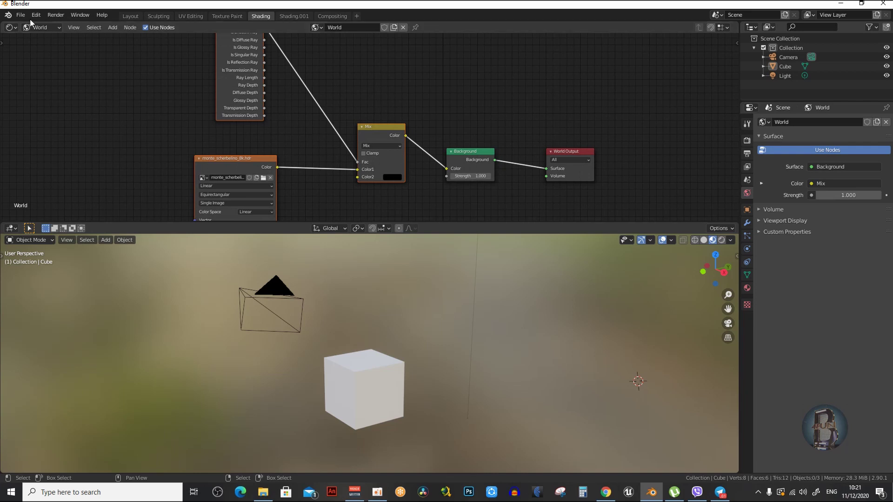
Step: Show the cube's material nodes with Principled BSDF, then return to the Layout workspace
{"action": "left_click", "coordinate": [44, 27]}
{"action": "left_click", "coordinate": [43, 38]}
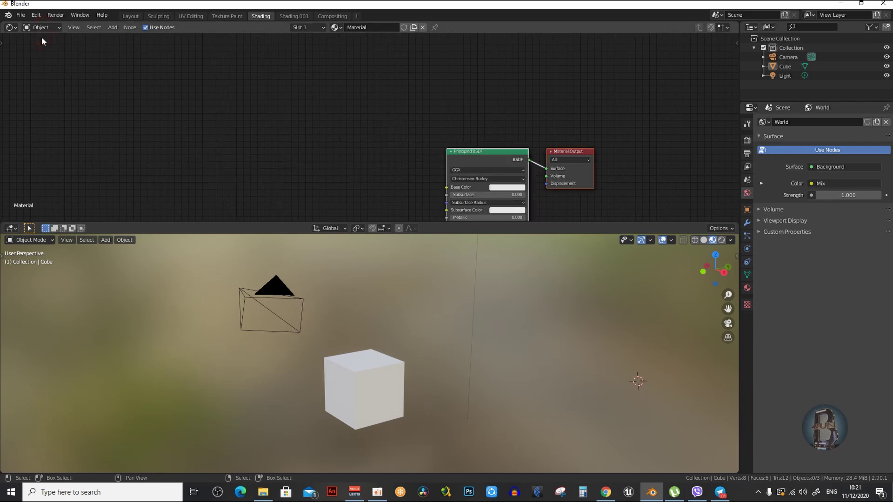
{"action": "middle_click_drag", "start_coordinate": [410, 138], "coordinate": [288, 46]}
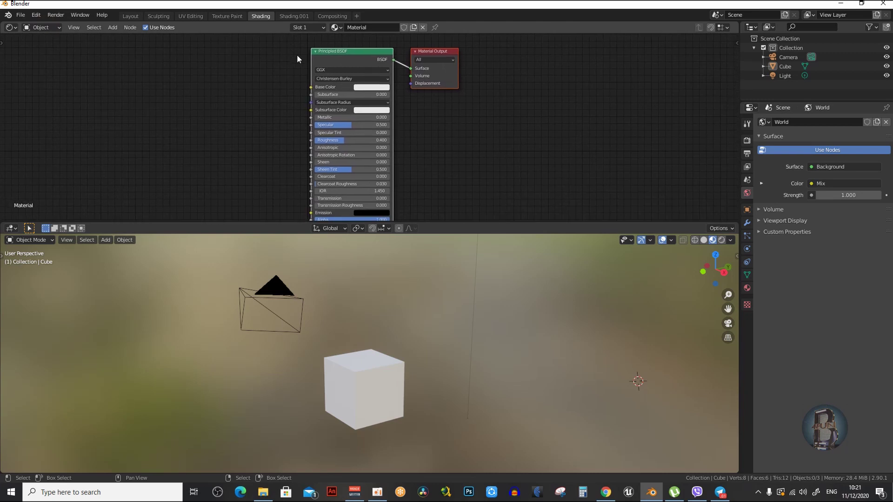
{"action": "left_click", "coordinate": [126, 17]}
{"action": "scroll", "coordinate": [342, 184], "scroll_direction": "up", "scroll_amount": 3}
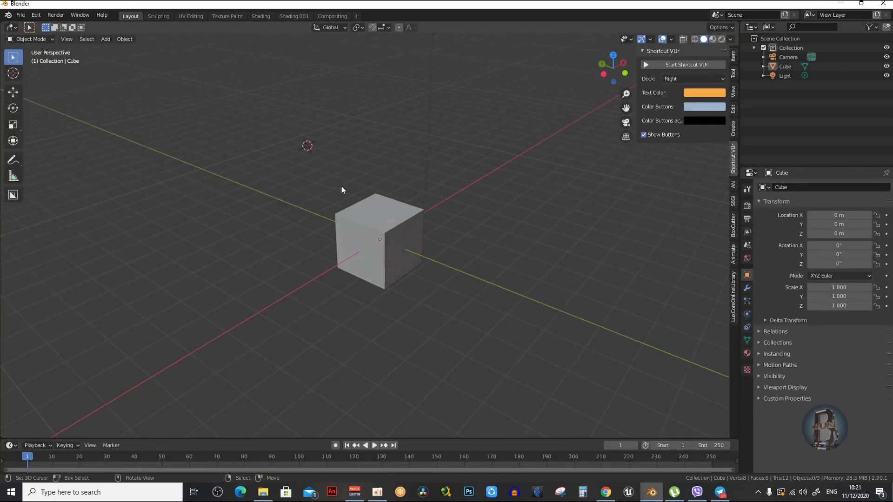
Step: Save the current scene as the startup file through File > Defaults and confirm
{"action": "left_click", "coordinate": [21, 14]}
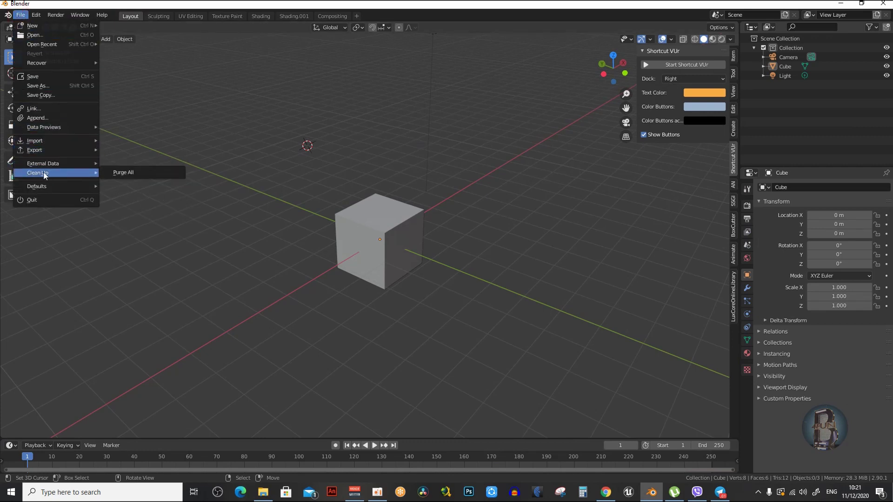
{"action": "mouse_move", "coordinate": [43, 187]}
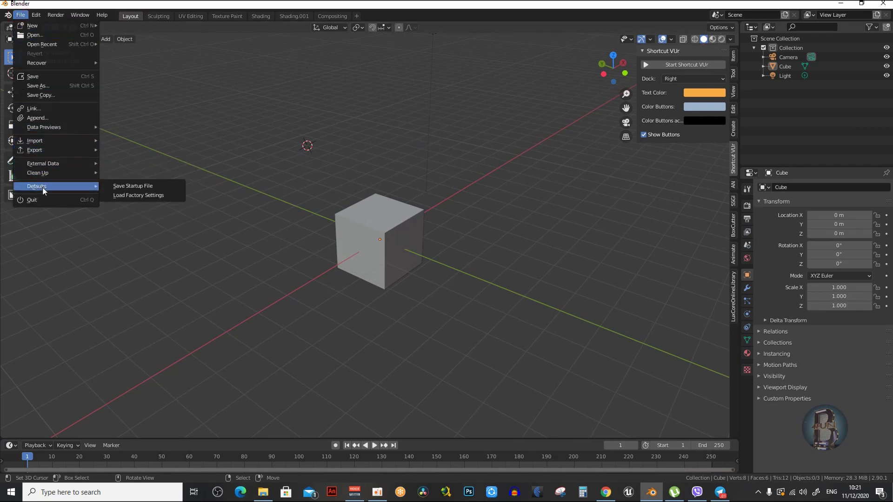
{"action": "left_click", "coordinate": [154, 185]}
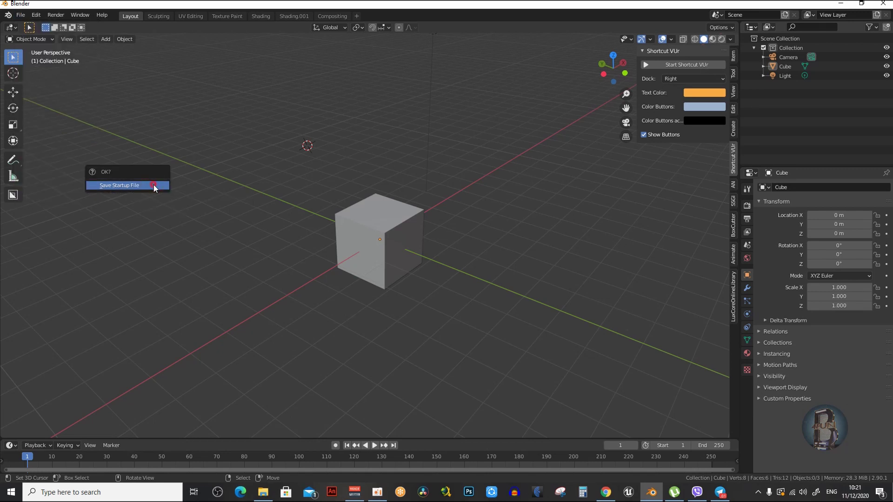
{"action": "left_click", "coordinate": [153, 185]}
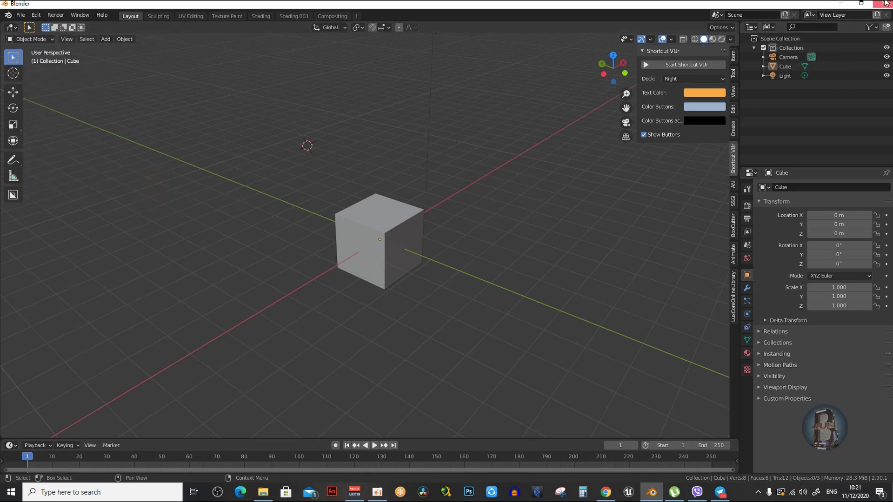
Step: Start a new General file, discarding unsaved changes
{"action": "key", "text": "ctrl+n"}
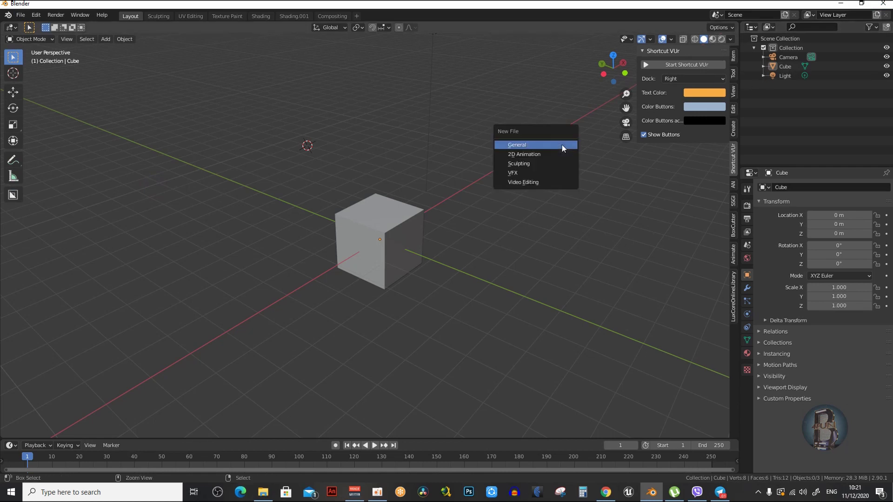
{"action": "left_click", "coordinate": [565, 145]}
{"action": "left_click", "coordinate": [469, 259]}
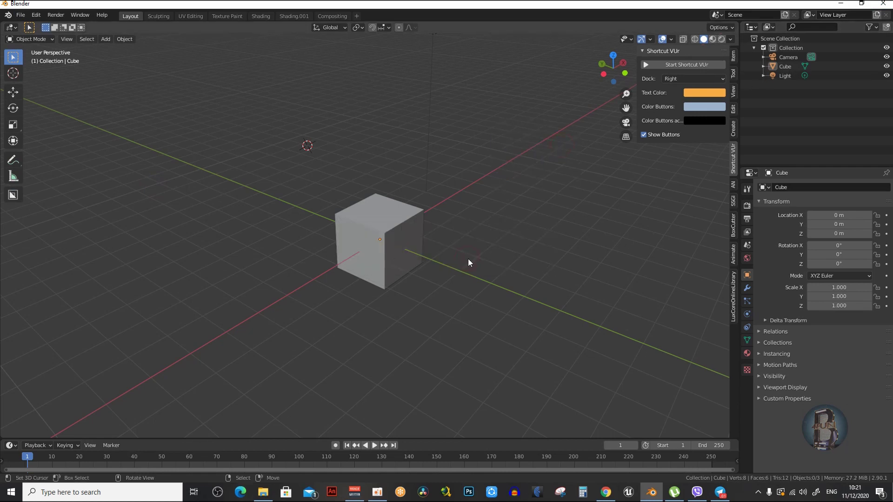
Step: Show the World node tree in the Shading workspace and frame all its nodes
{"action": "left_click", "coordinate": [262, 16]}
{"action": "left_click", "coordinate": [51, 27]}
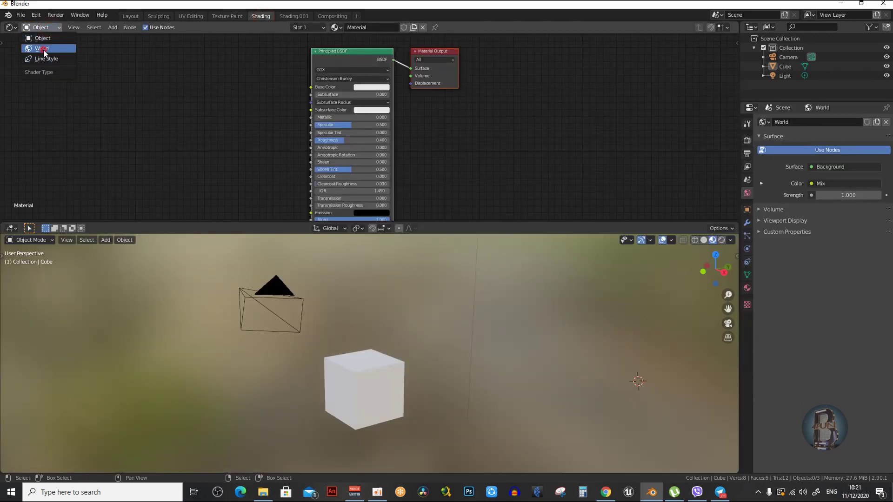
{"action": "left_click", "coordinate": [41, 49]}
{"action": "key", "text": "Home"}
{"action": "middle_click_drag", "start_coordinate": [265, 160], "coordinate": [328, 167]}
{"action": "left_click_drag", "start_coordinate": [134, 90], "coordinate": [338, 192]}
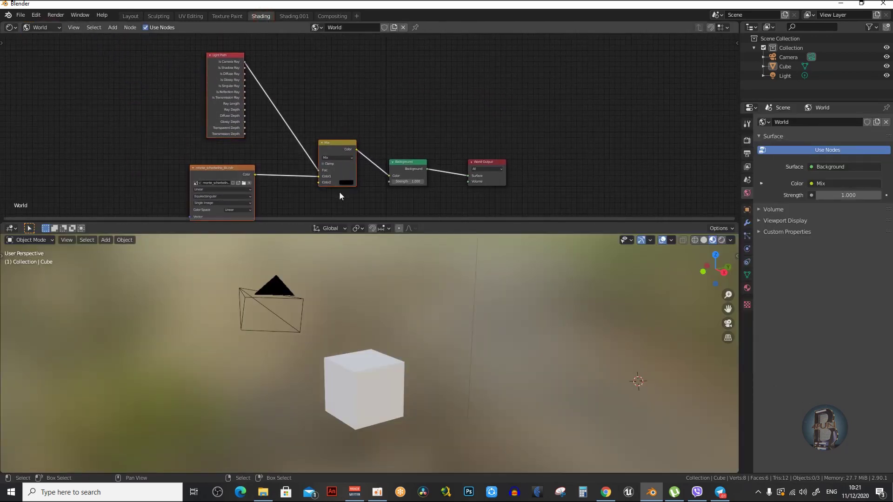
{"action": "middle_click_drag", "start_coordinate": [338, 192], "coordinate": [296, 167]}
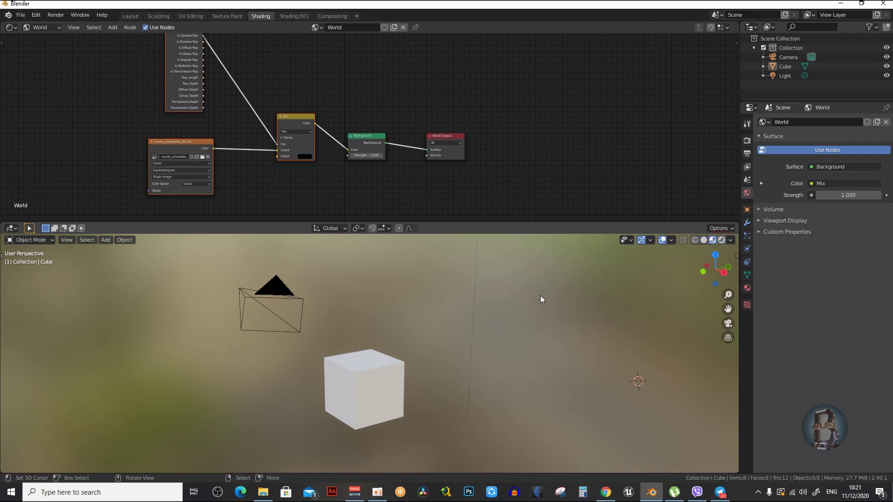
Step: Switch the viewport to Rendered shading and orbit to a near front view of the cube
{"action": "left_click", "coordinate": [722, 240]}
{"action": "middle_click_drag", "start_coordinate": [354, 352], "coordinate": [398, 357]}
{"action": "scroll", "coordinate": [317, 370], "scroll_direction": "up", "scroll_amount": 3}
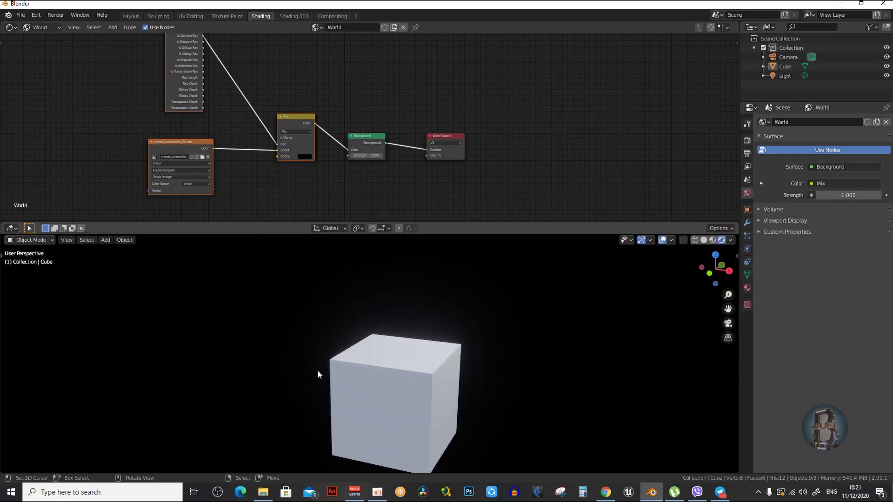
{"action": "middle_click_drag", "start_coordinate": [318, 370], "coordinate": [365, 370]}
{"action": "scroll", "coordinate": [392, 362], "scroll_direction": "down", "scroll_amount": 4}
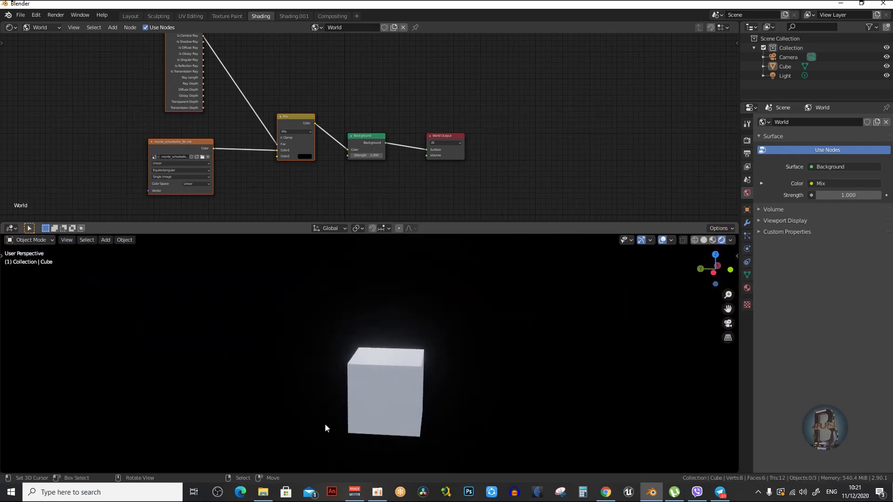
{"action": "middle_click_drag", "start_coordinate": [325, 424], "coordinate": [341, 389]}
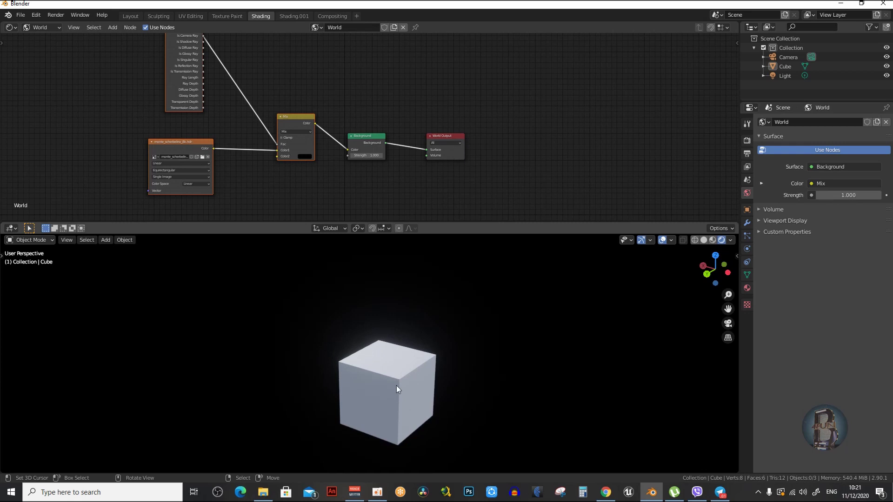
{"action": "middle_click_drag", "start_coordinate": [397, 386], "coordinate": [436, 367]}
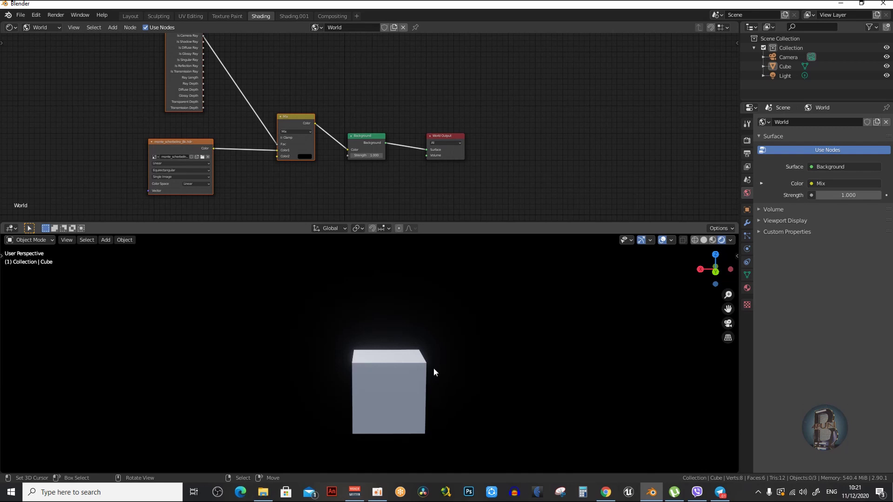
Step: Maximise the node editor with Ctrl+Space and zoom into the world node tree
{"action": "key", "text": "ctrl+space"}
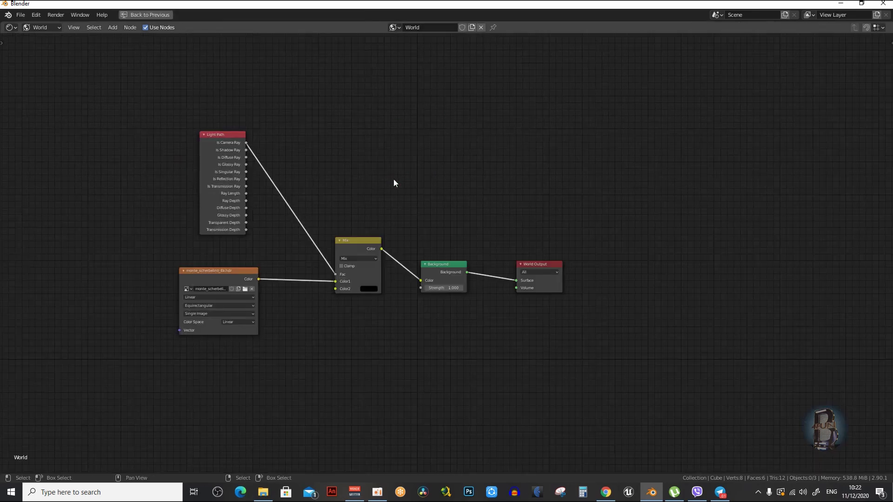
{"action": "middle_click_drag", "start_coordinate": [393, 182], "coordinate": [456, 273], "text": "ctrl"}
{"action": "middle_click_drag", "start_coordinate": [507, 290], "coordinate": [498, 173], "text": "ctrl"}
{"action": "middle_click_drag", "start_coordinate": [470, 204], "coordinate": [504, 202]}
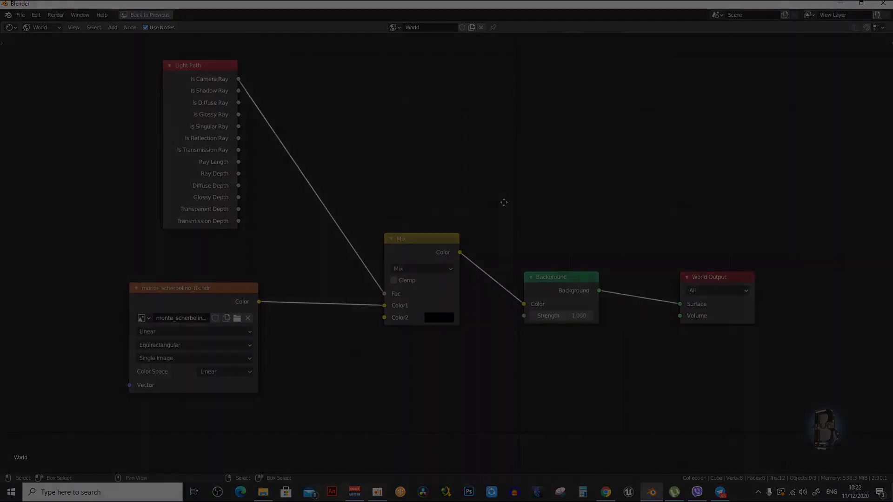